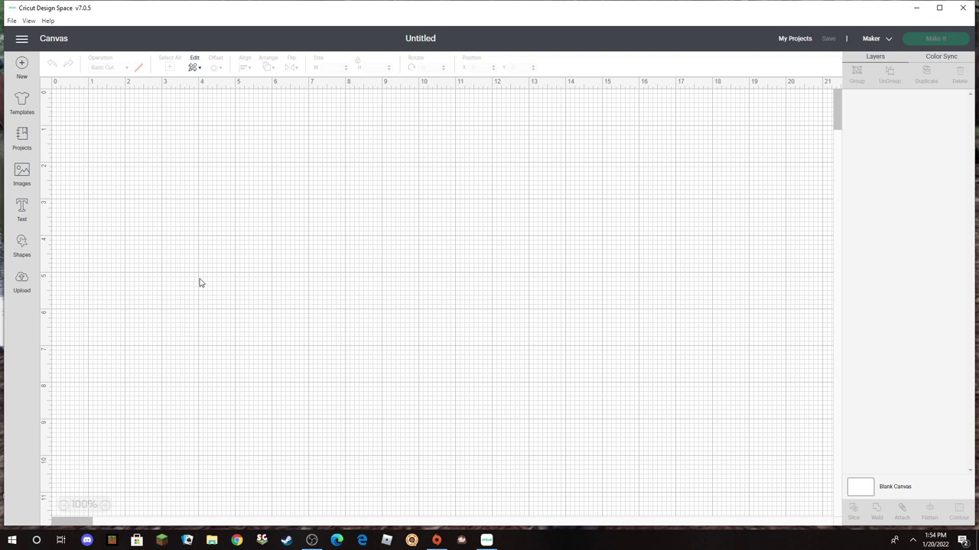
- Place the three-piece Bow2 upload on the canvas, shift it right, and switch to Edge
left_click(21, 281)
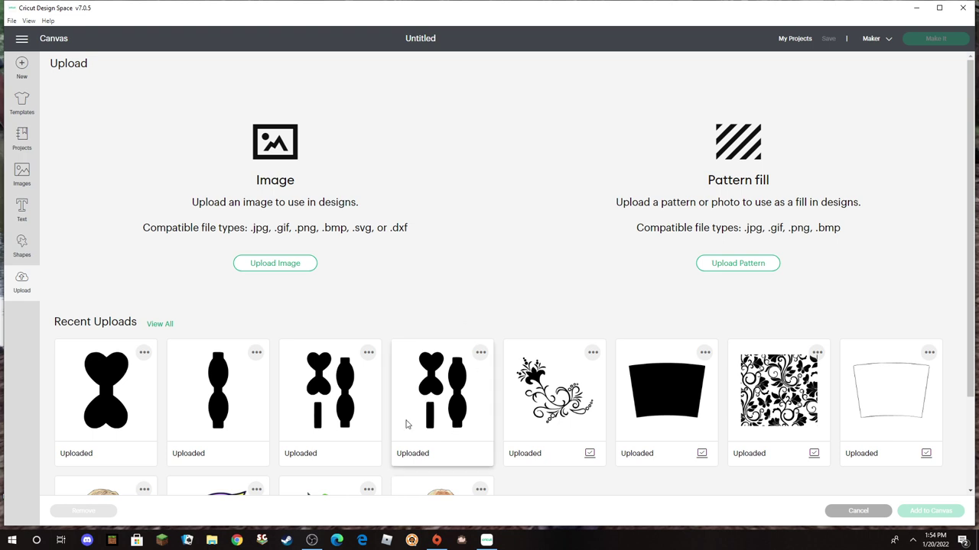
left_click(326, 405)
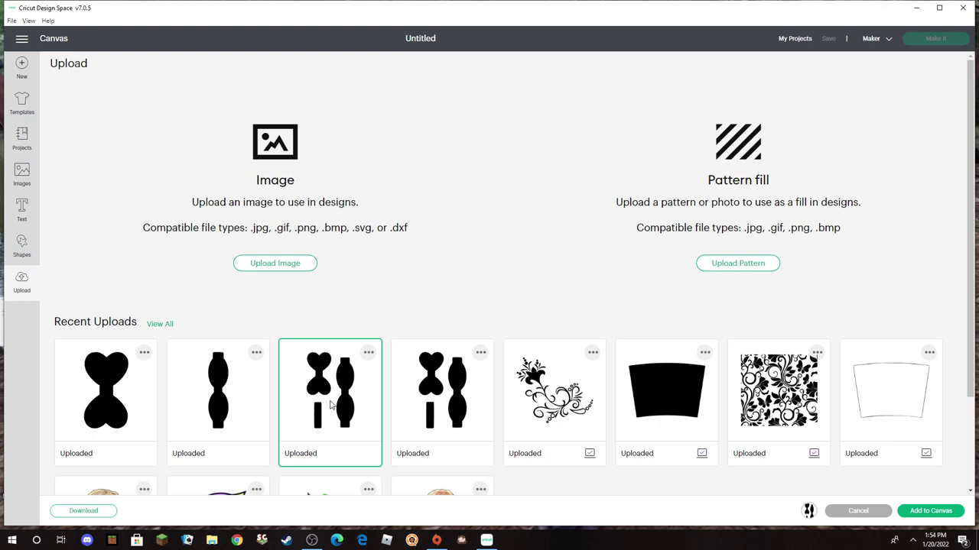
left_click(932, 512)
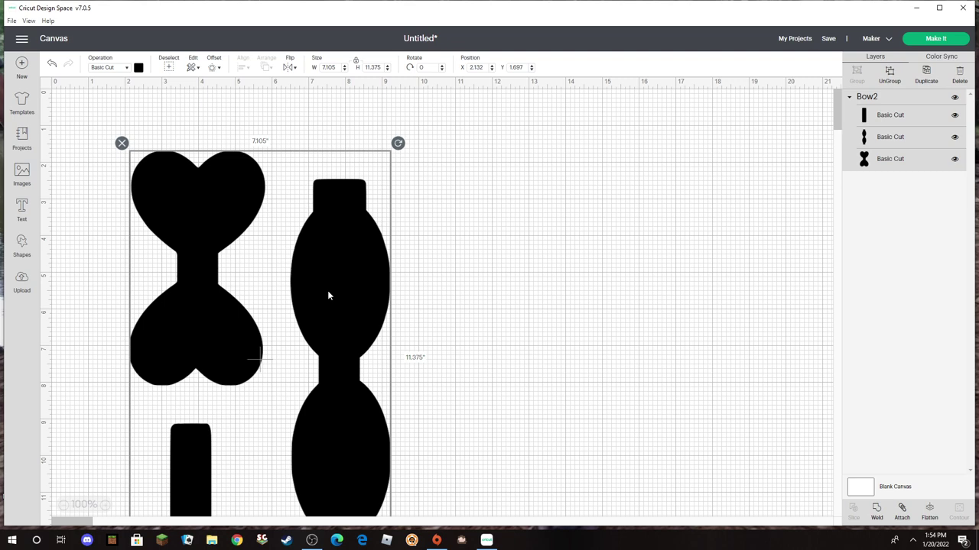
left_click_drag(327, 292, 450, 260)
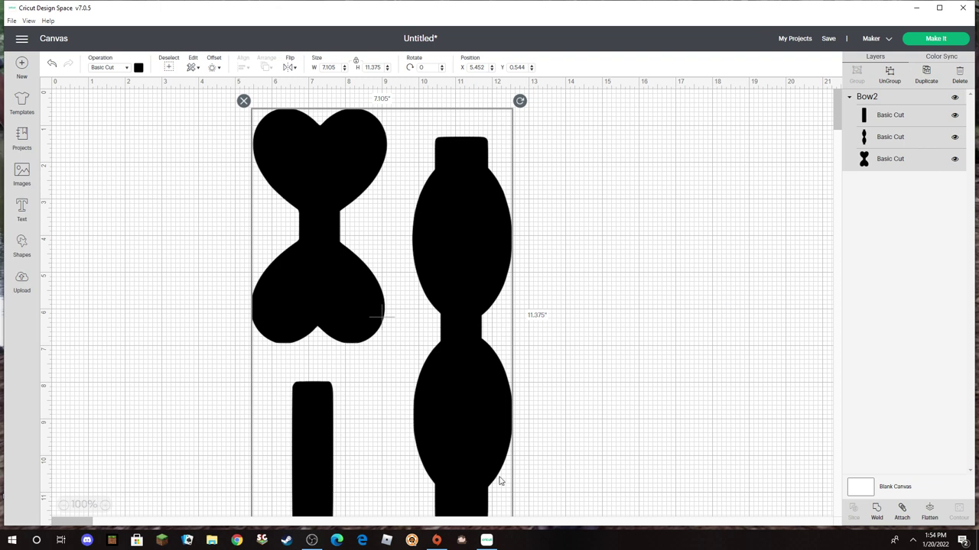
left_click(337, 541)
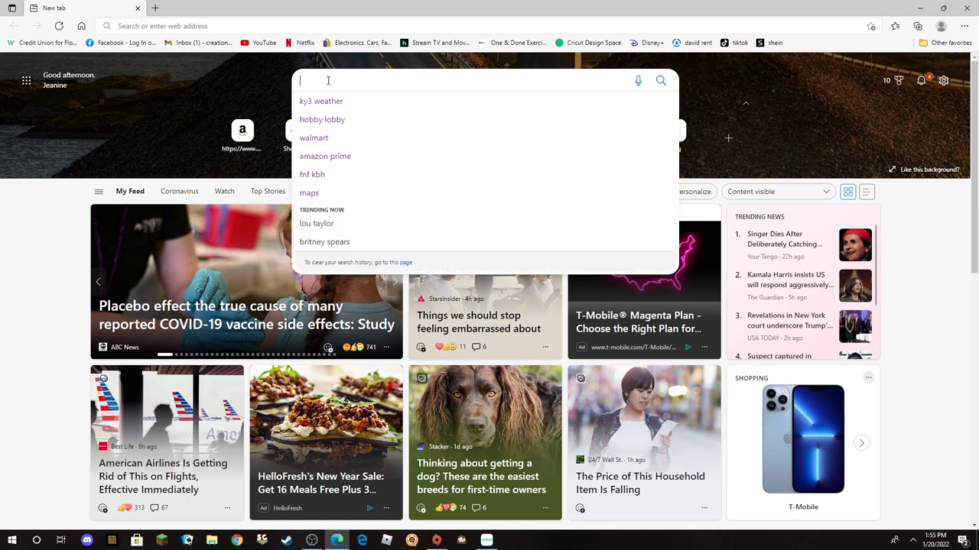
- Search Bing Images for 'faux leather bow template free' and scroll the results
type("FAU")
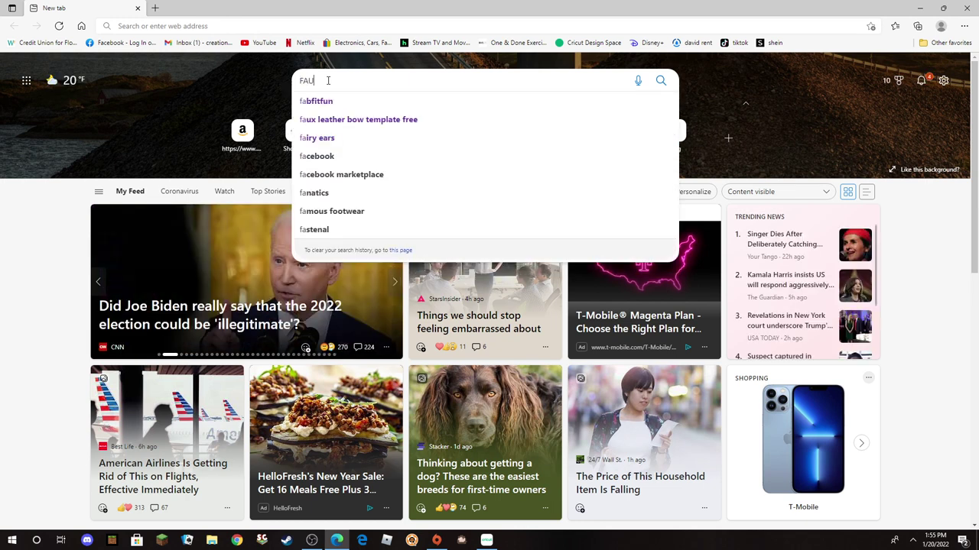
type("X LEATHDER")
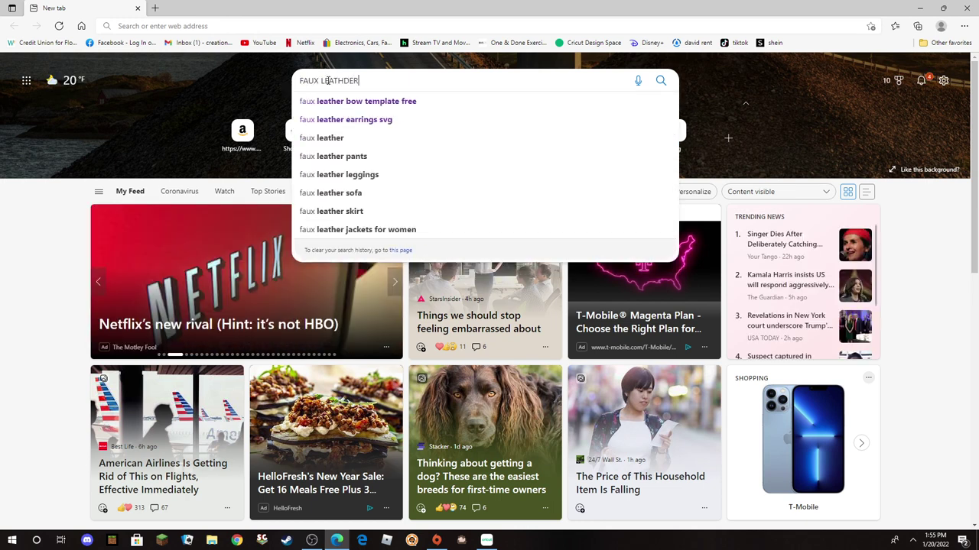
key("BackSpace")
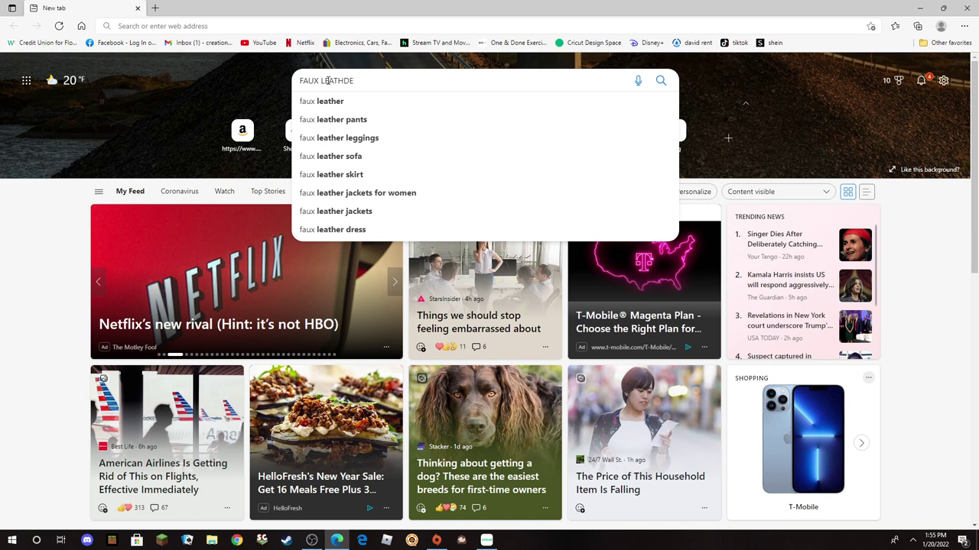
key("BackSpace")
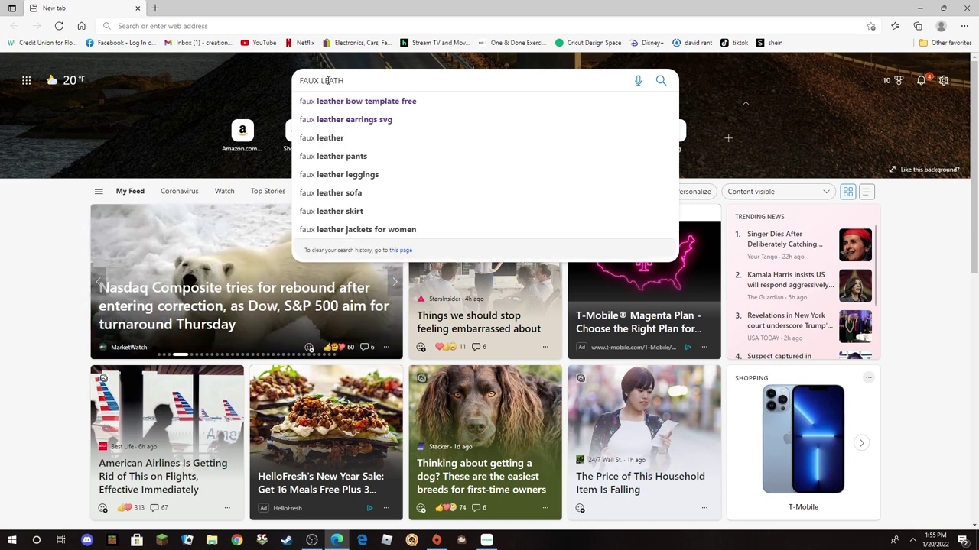
left_click(392, 109)
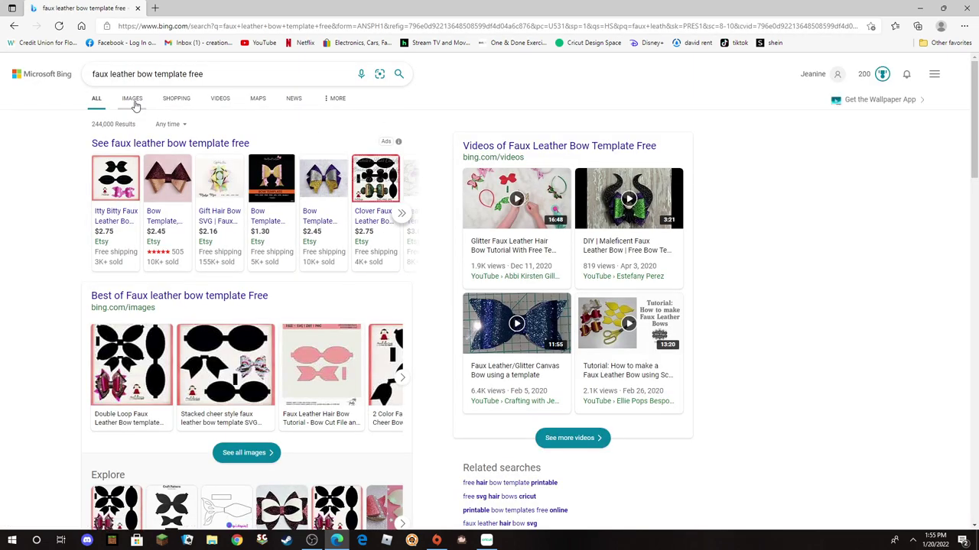
left_click(134, 103)
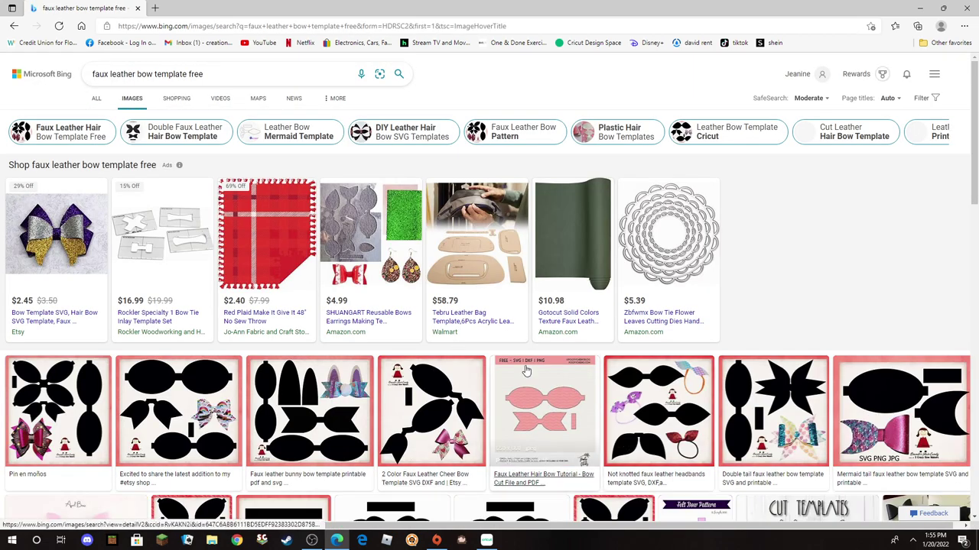
scroll(526, 370, "down", 3)
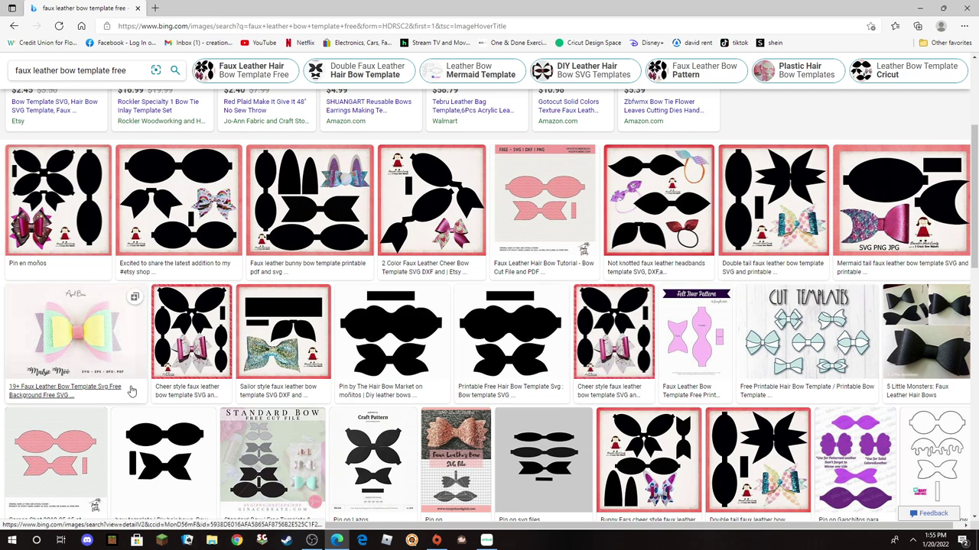
scroll(132, 391, "down", 1)
- Preview a bow template image, close the viewer, browse more results, then close Edge
left_click(155, 388)
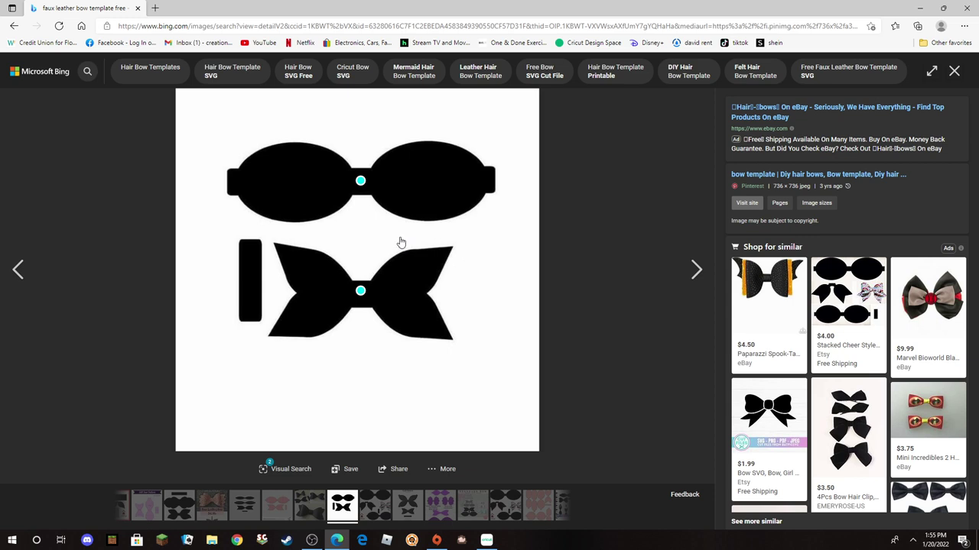
right_click(401, 242)
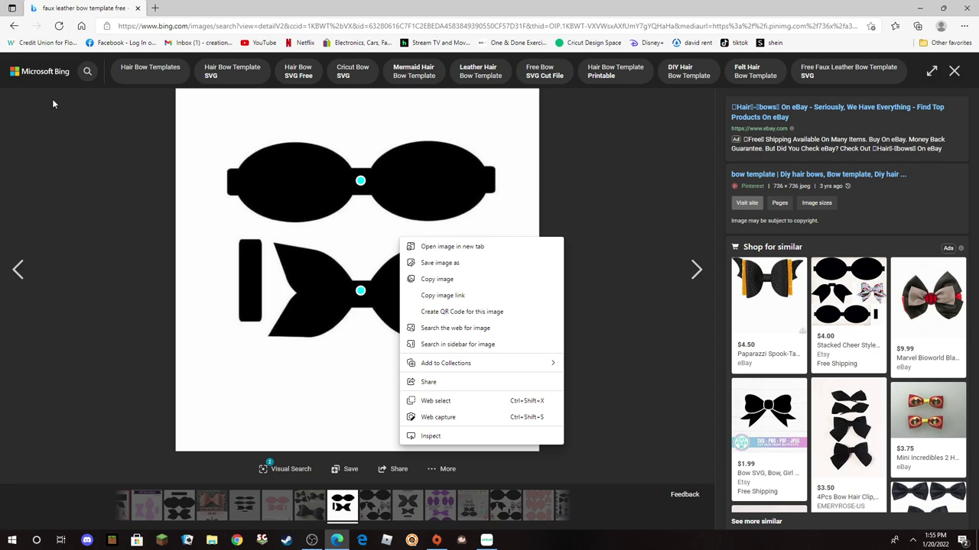
left_click(956, 73)
left_click(955, 72)
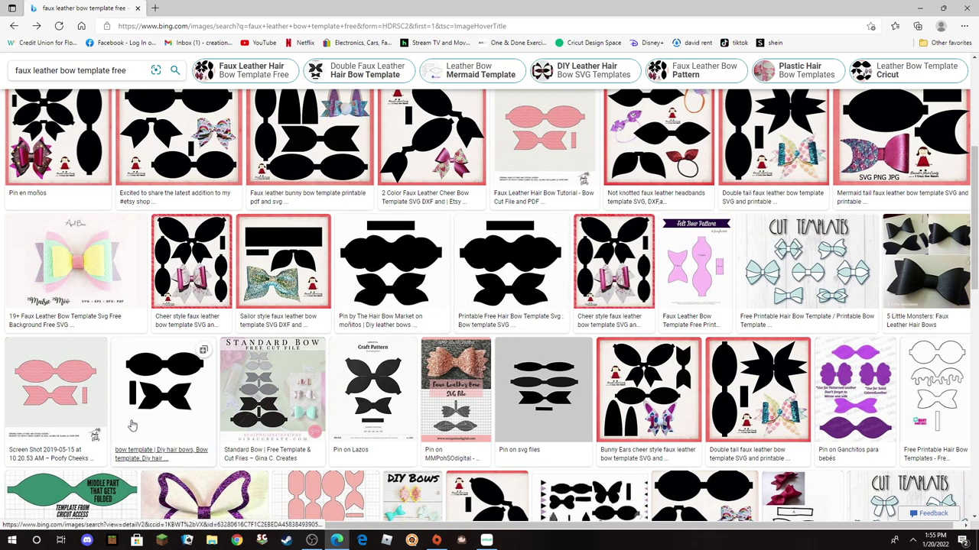
scroll(662, 346, "down", 3)
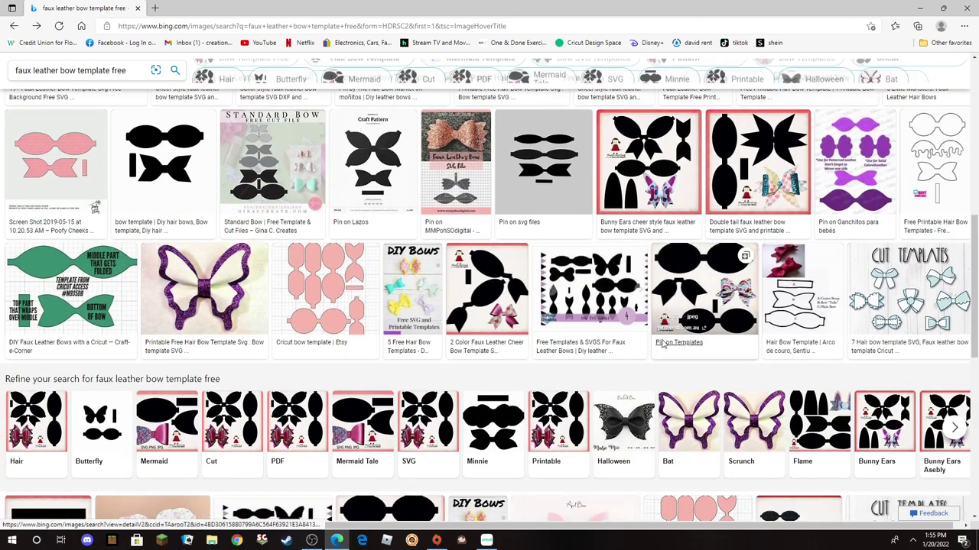
scroll(662, 346, "down", 2)
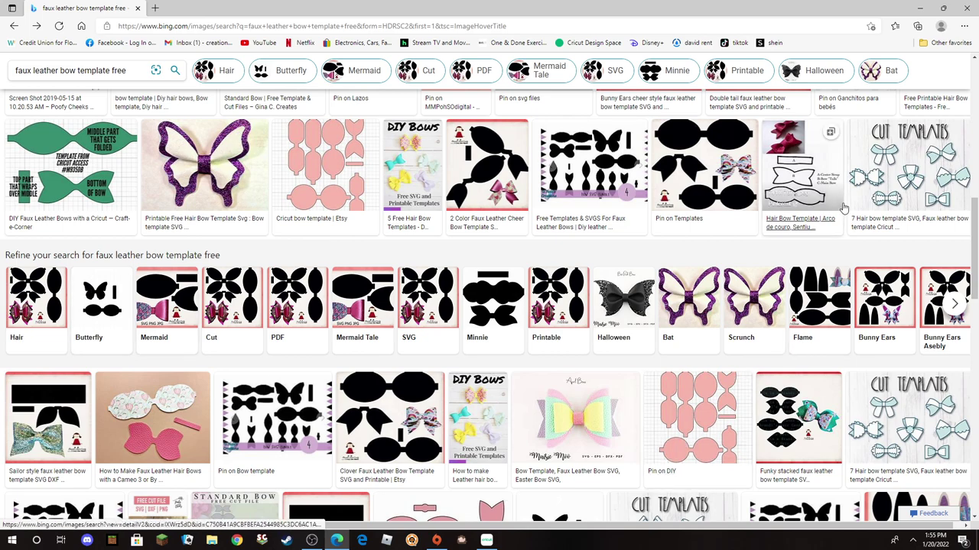
scroll(844, 208, "down", 5)
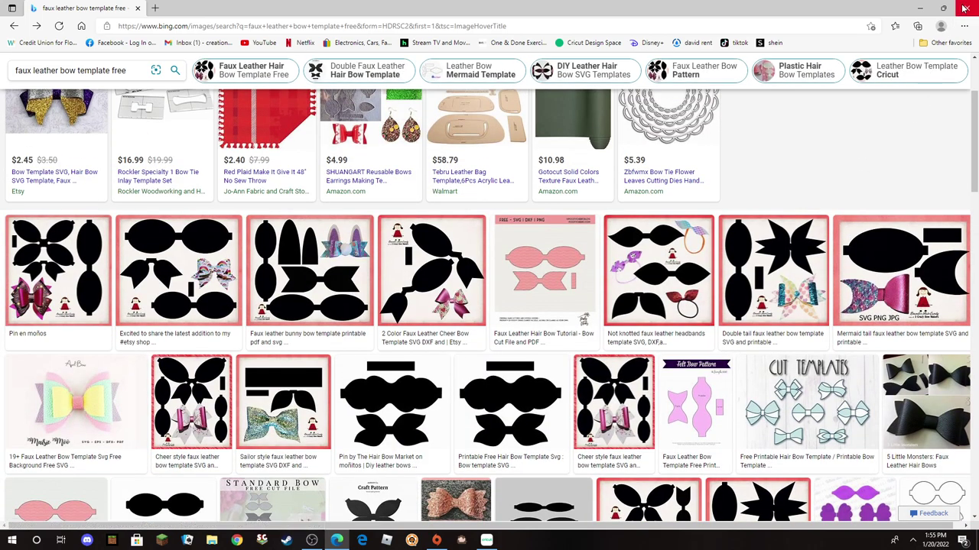
left_click(965, 8)
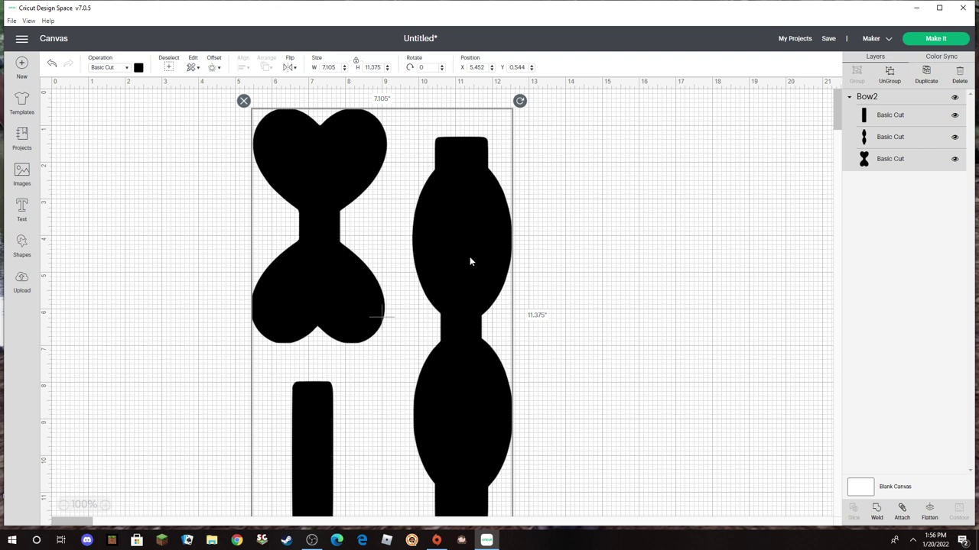
- Ungroup the Bow2 design and delete its narrow rectangular strap piece
left_click_drag(469, 262, 516, 247)
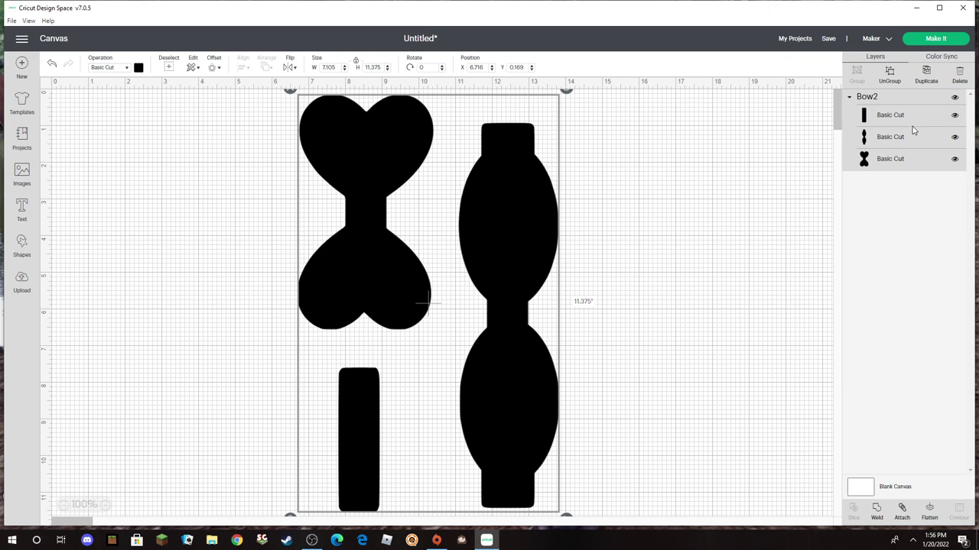
left_click_drag(572, 247, 469, 248)
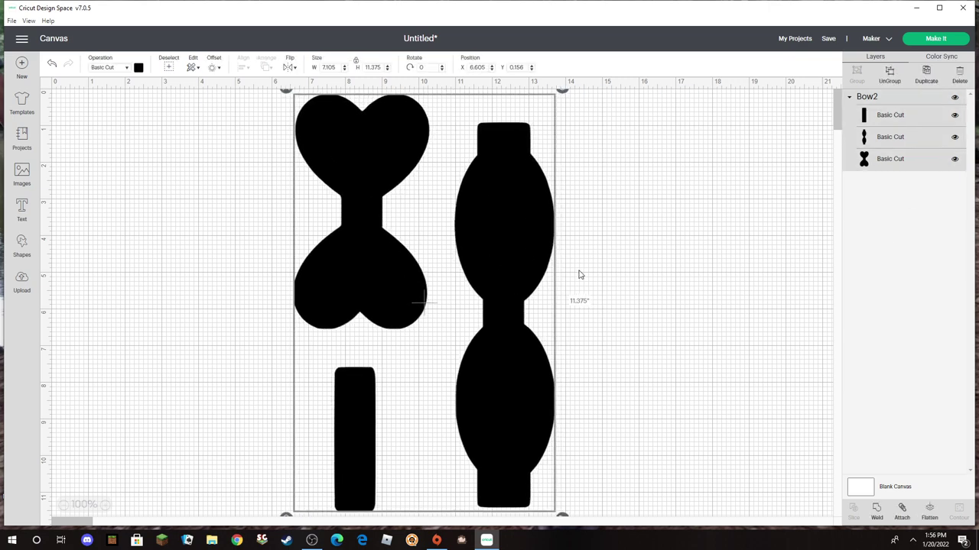
left_click(891, 73)
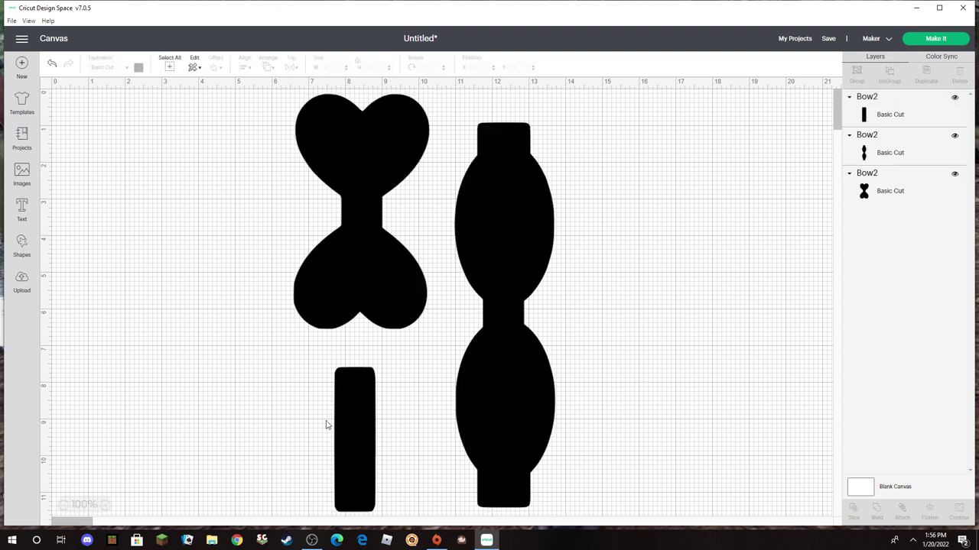
left_click_drag(348, 439, 130, 314)
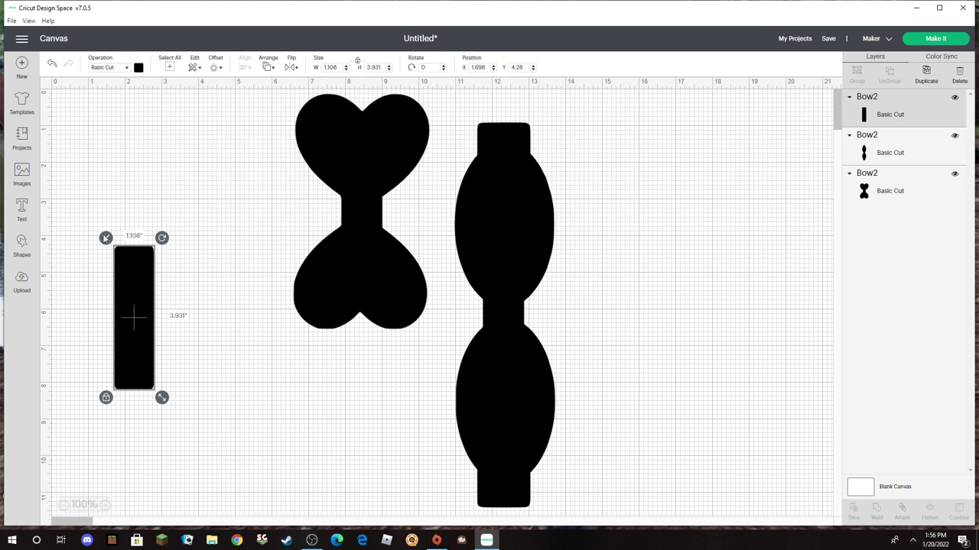
left_click(105, 238)
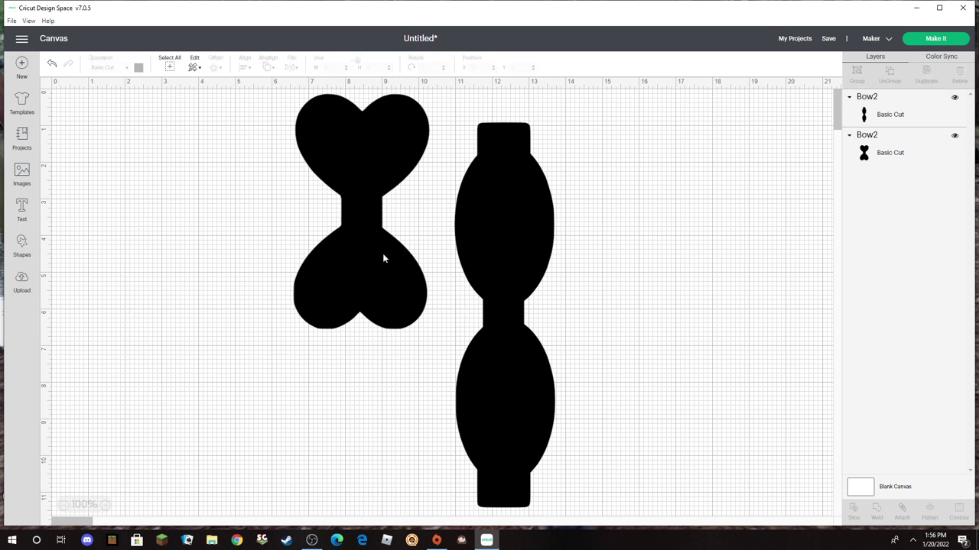
- Spread the two bows apart and set the tall bow's height to 6 inches
left_click_drag(384, 259, 715, 321)
left_click_drag(496, 282, 256, 273)
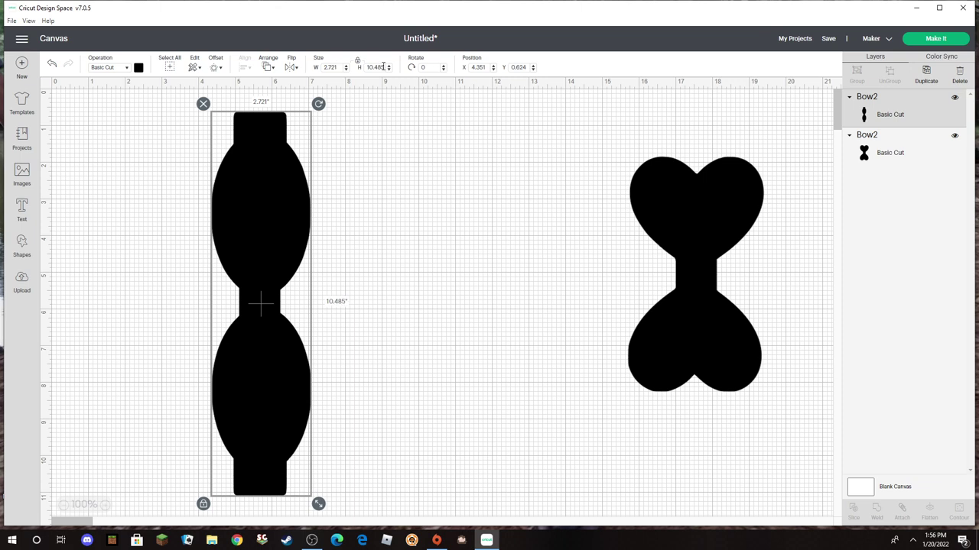
left_click_drag(366, 67, 403, 70)
type("6")
key("Return")
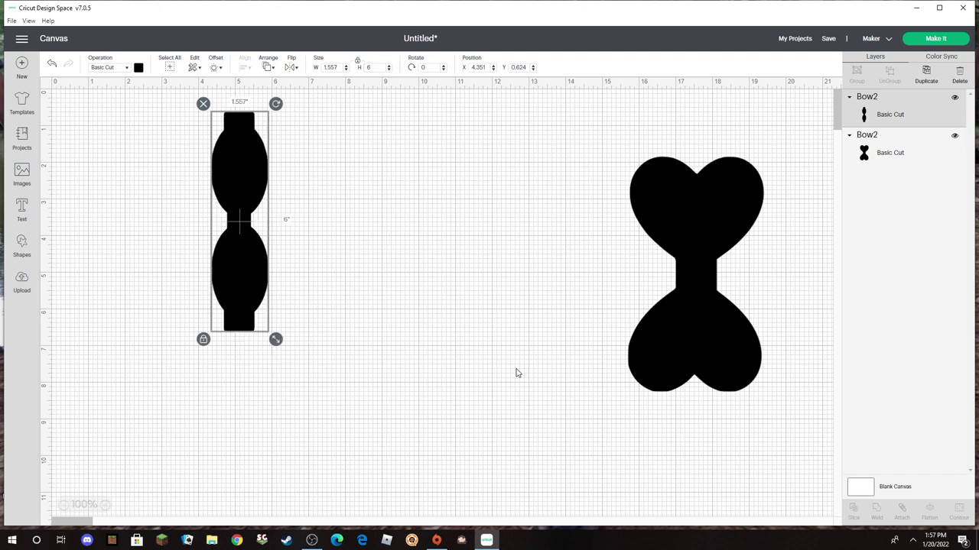
- Shrink the heart bow to 1.991 by 3.458 inches and place it beside the tall bow
left_click_drag(698, 283, 372, 266)
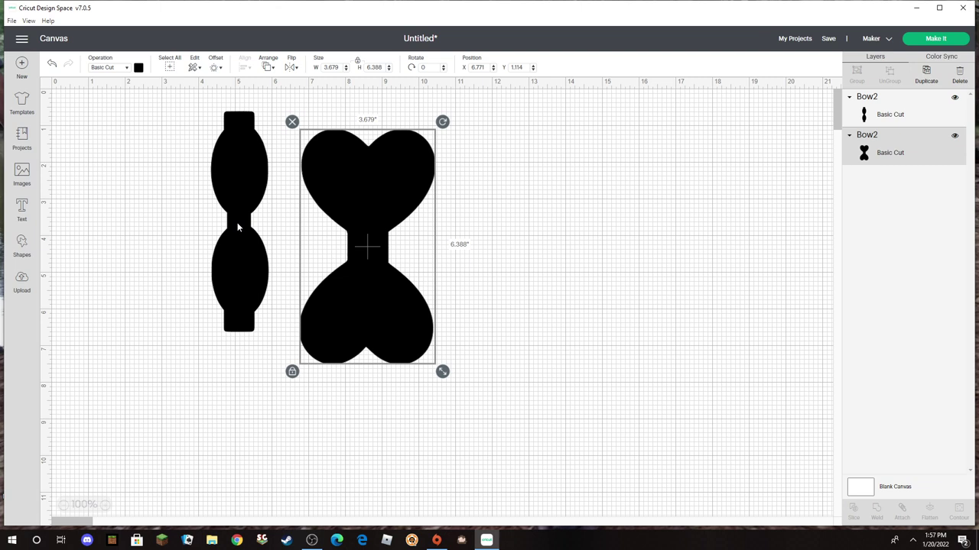
left_click_drag(442, 372, 353, 264)
left_click_drag(348, 217, 326, 246)
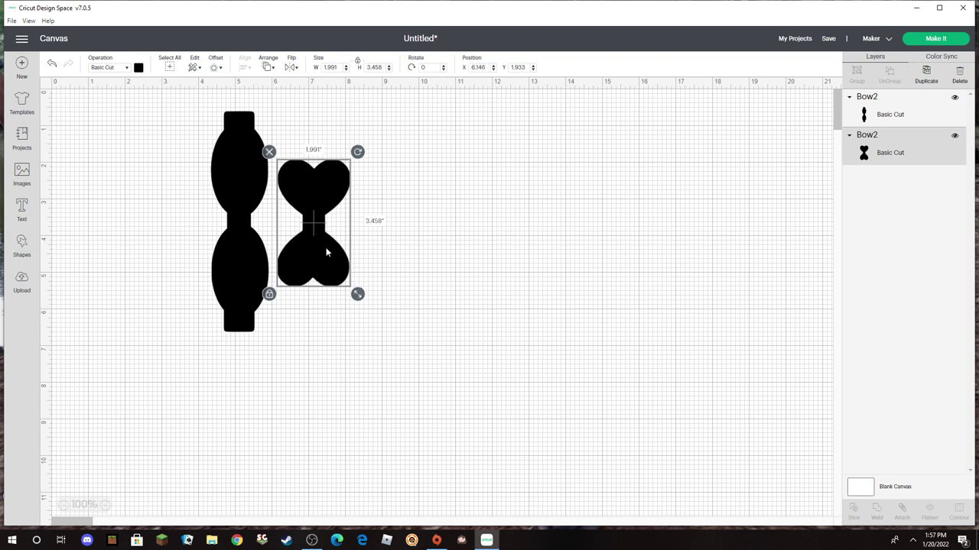
left_click(245, 220)
- Colour the tall bow white and bring the black heart bow to front on top of it
left_click(138, 67)
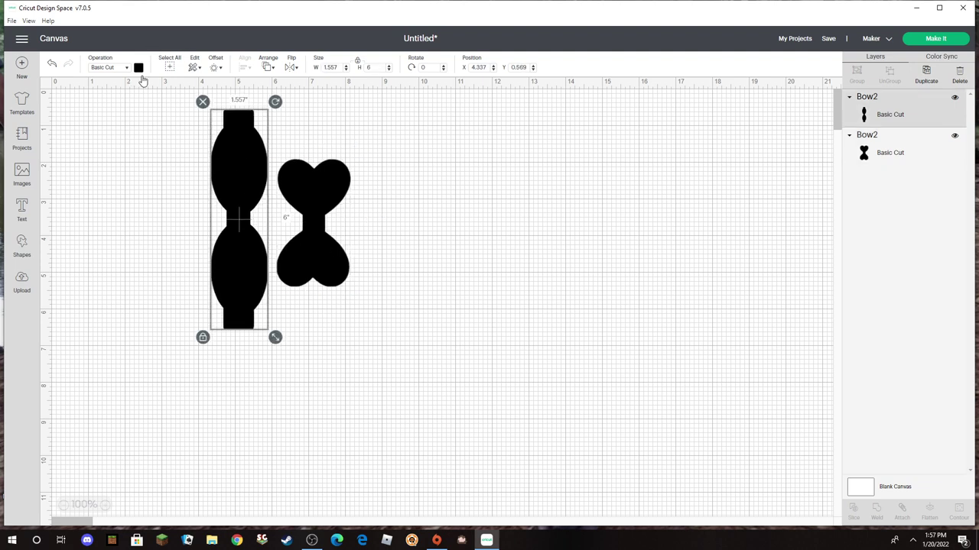
left_click(149, 154)
left_click_drag(240, 235, 526, 313)
left_click_drag(321, 247, 526, 325)
left_click(269, 67)
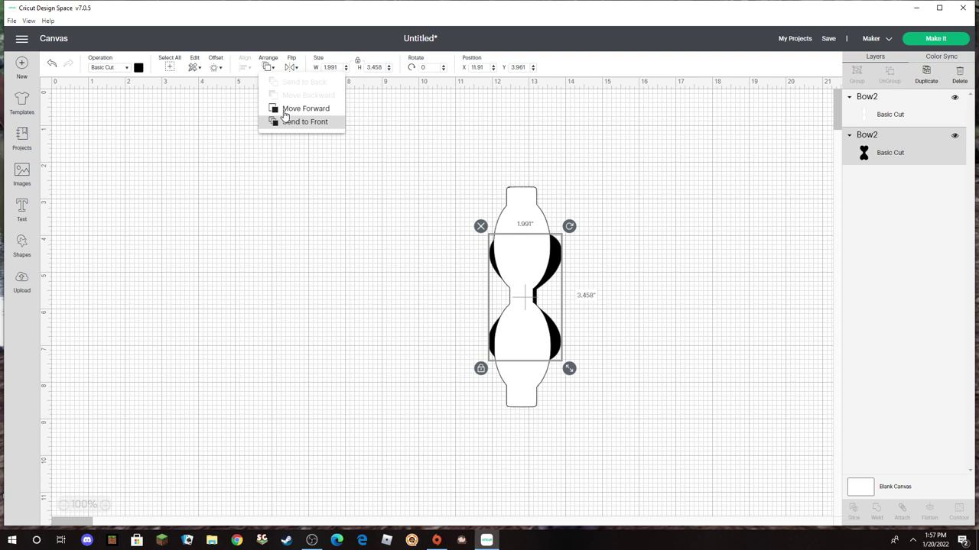
left_click(287, 124)
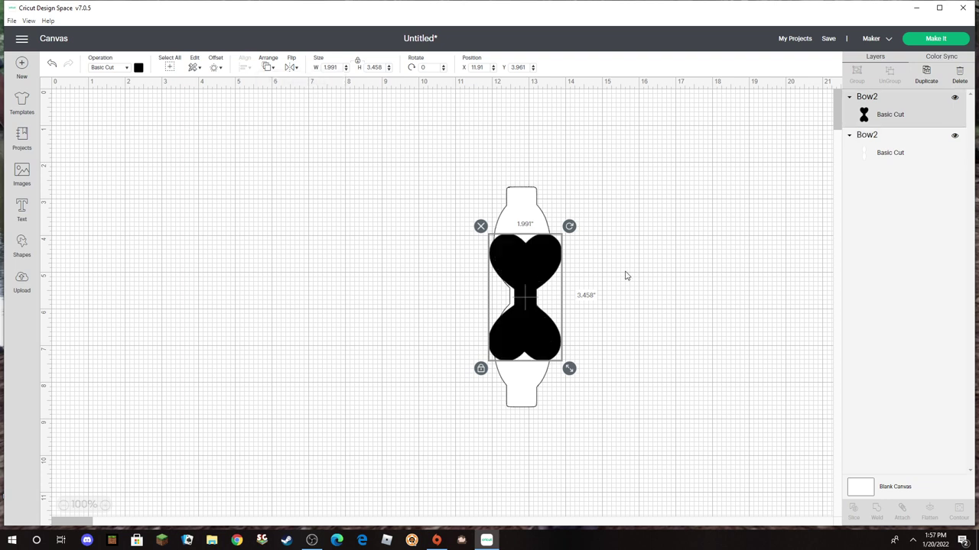
- Enlarge the heart bow to 2.103 by 3.651 inches and reposition it over the white bow
left_click_drag(532, 271, 527, 267)
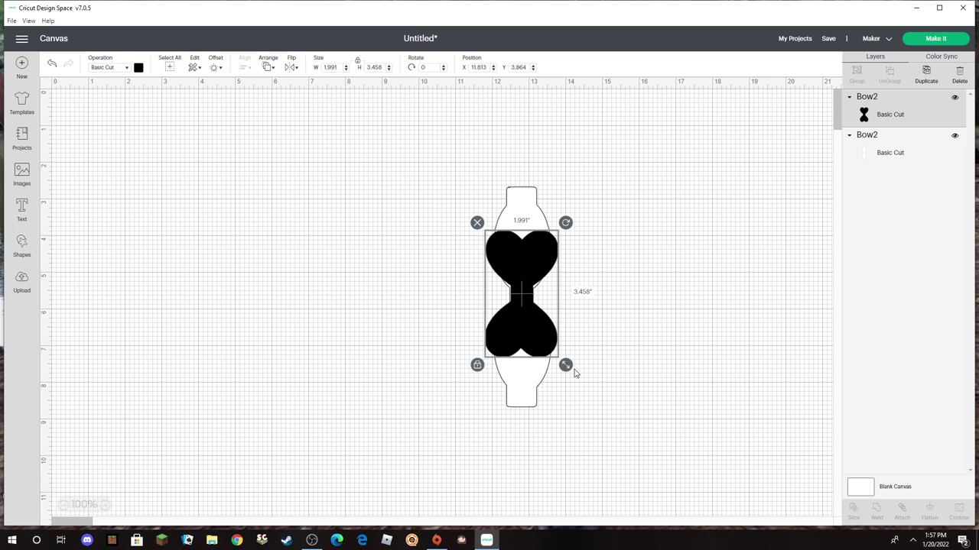
left_click_drag(565, 365, 570, 373)
left_click_drag(529, 335, 527, 338)
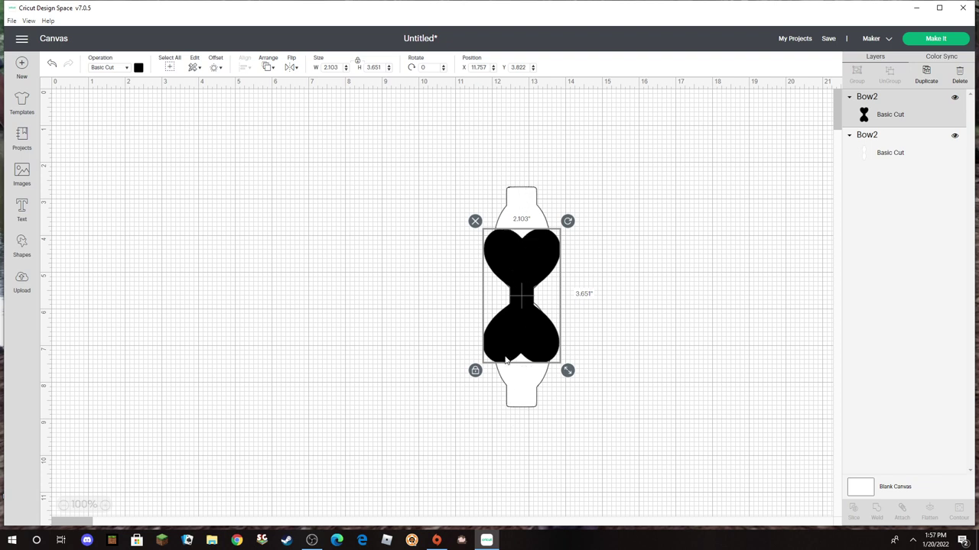
left_click_drag(505, 359, 414, 360)
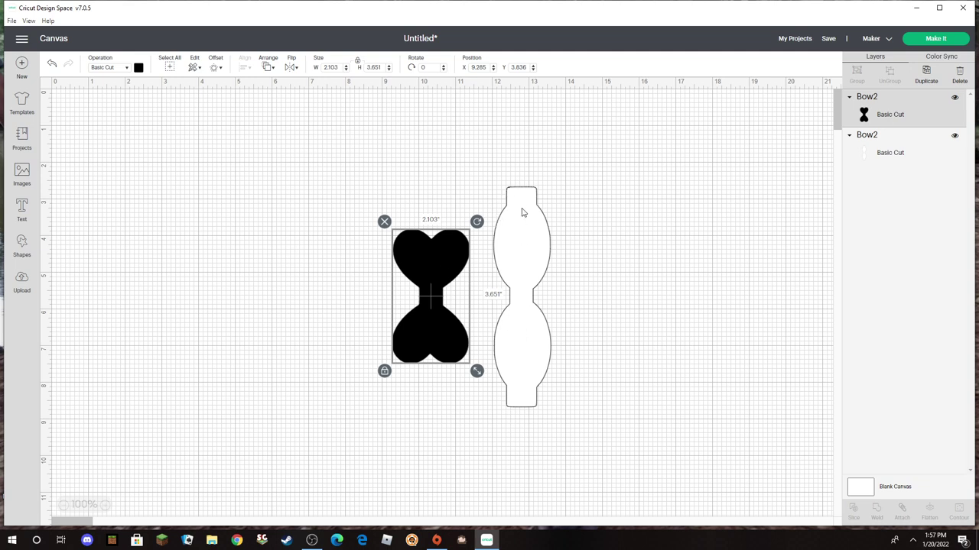
left_click_drag(461, 279, 511, 270)
- Select the black heart bow and white 6-inch bow together and align them to Center
left_click_drag(432, 161, 636, 431)
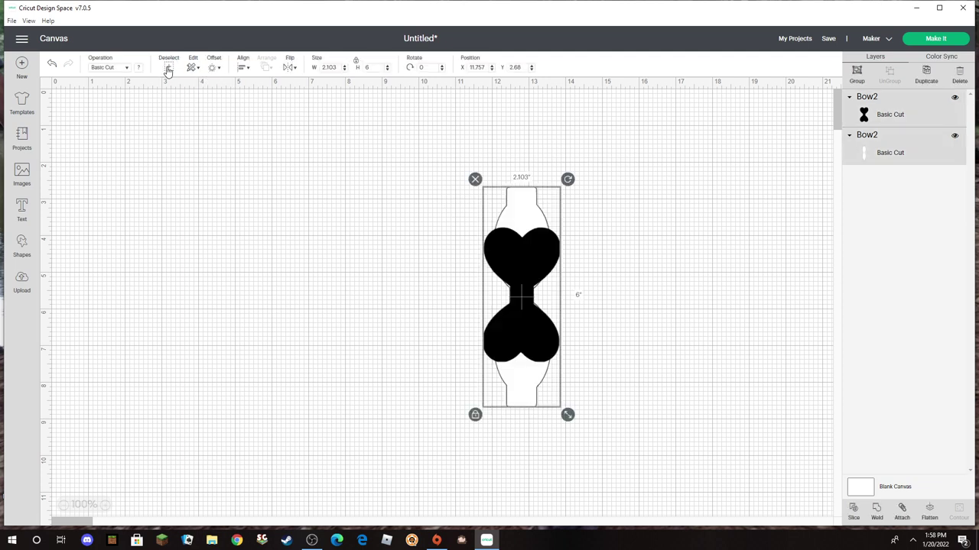
left_click(245, 67)
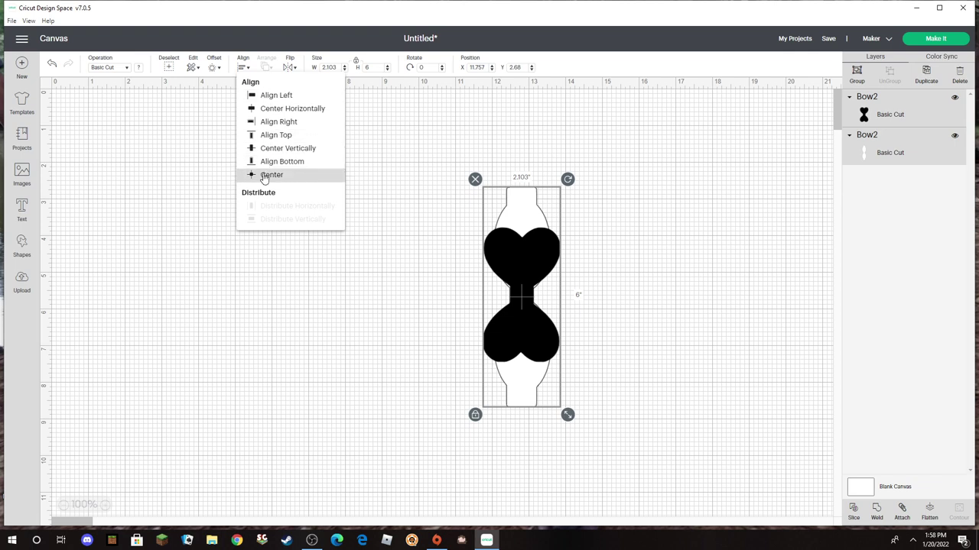
left_click(266, 175)
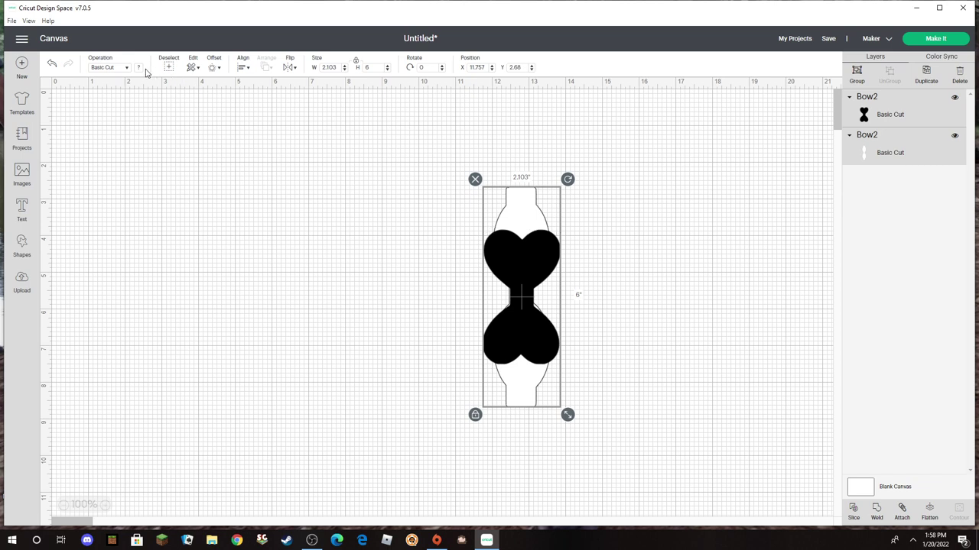
- Change the heart bow's colour to white and move it left beside the tall bow
left_click(589, 296)
left_click(540, 276)
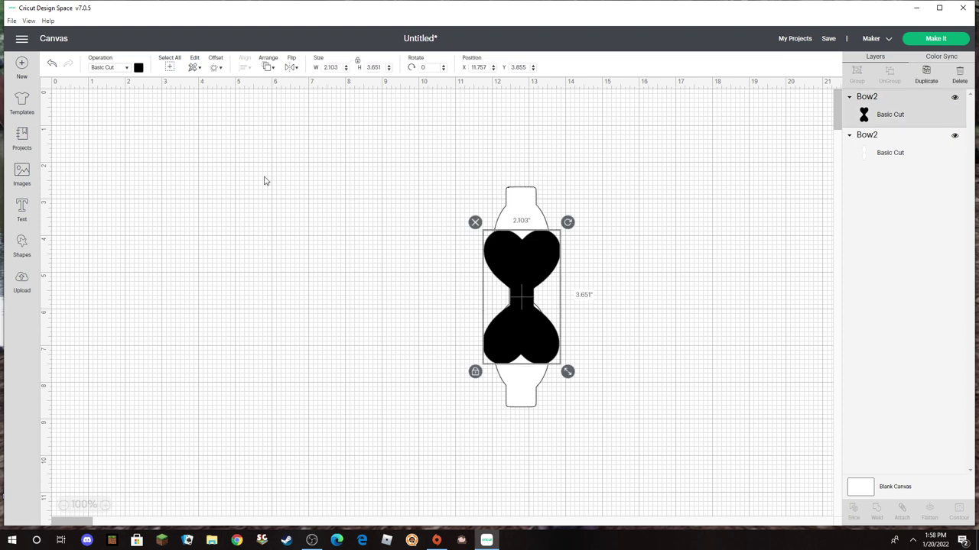
left_click(138, 67)
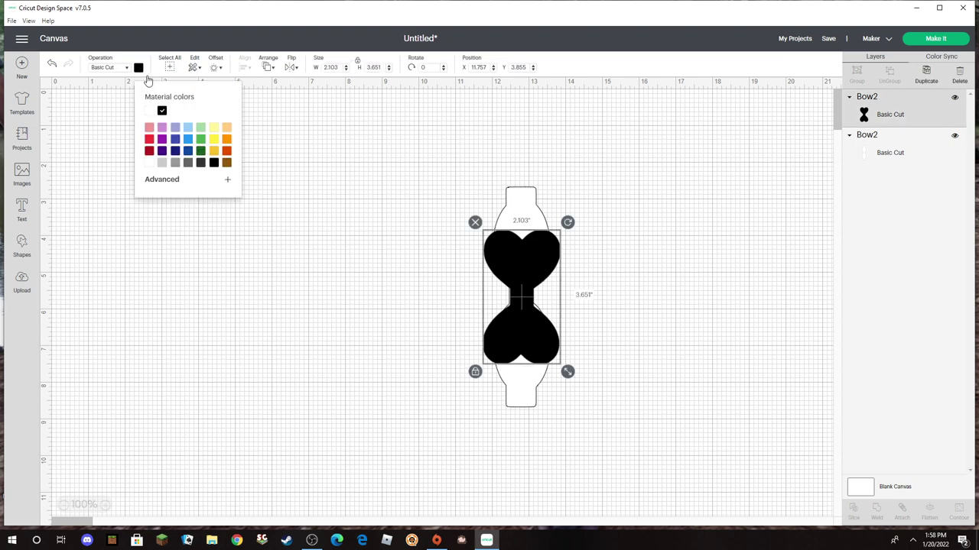
left_click(150, 162)
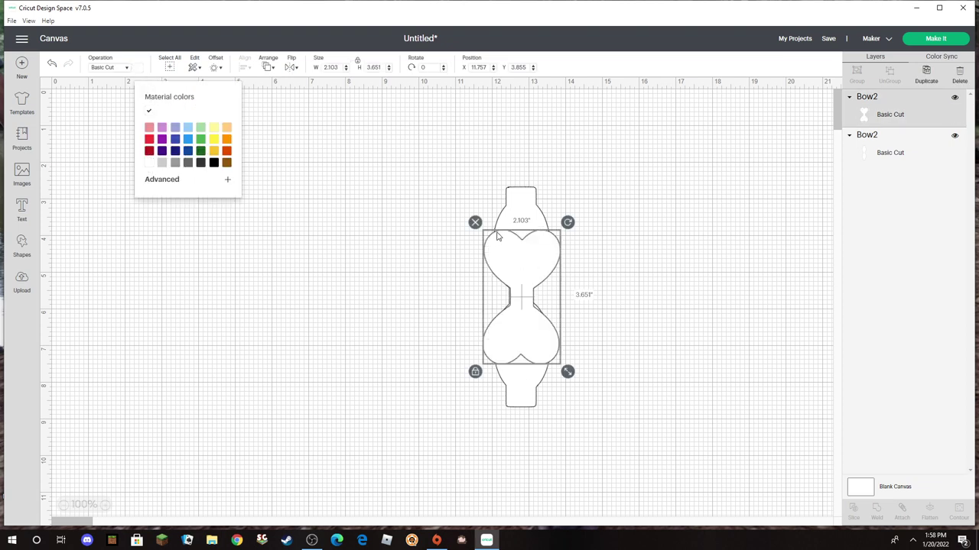
left_click(505, 287)
left_click_drag(453, 276, 428, 277)
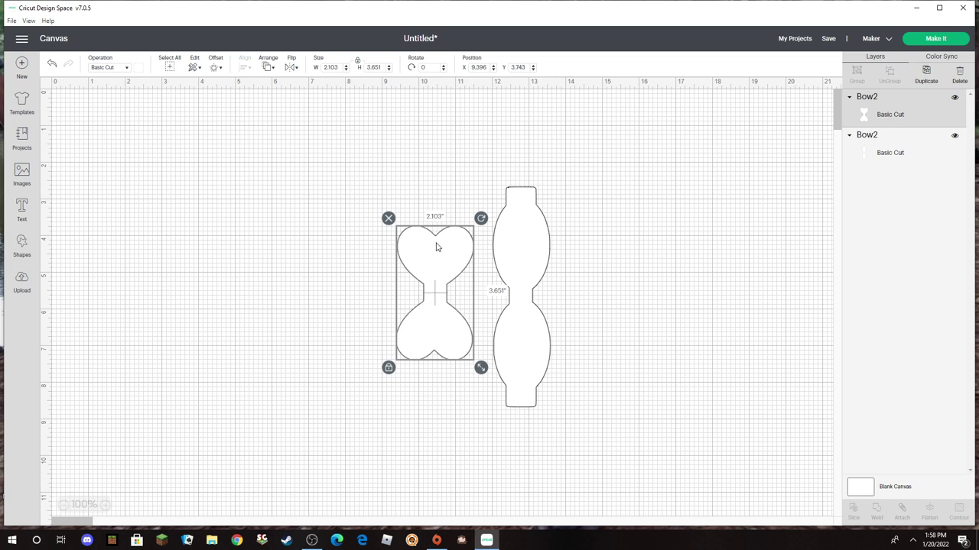
- Duplicate the tall bow and the heart bow, spreading the copies across the canvas
left_click(528, 254)
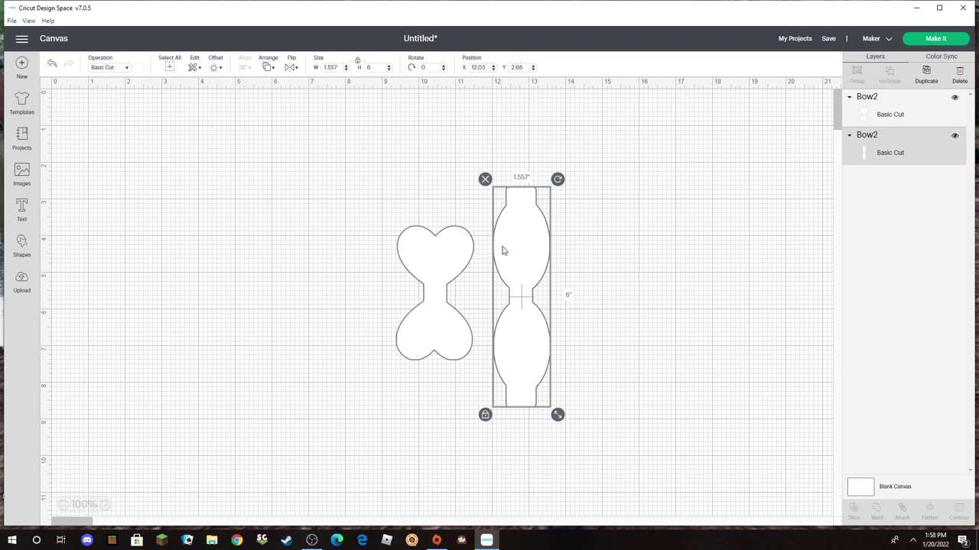
left_click_drag(503, 251, 101, 180)
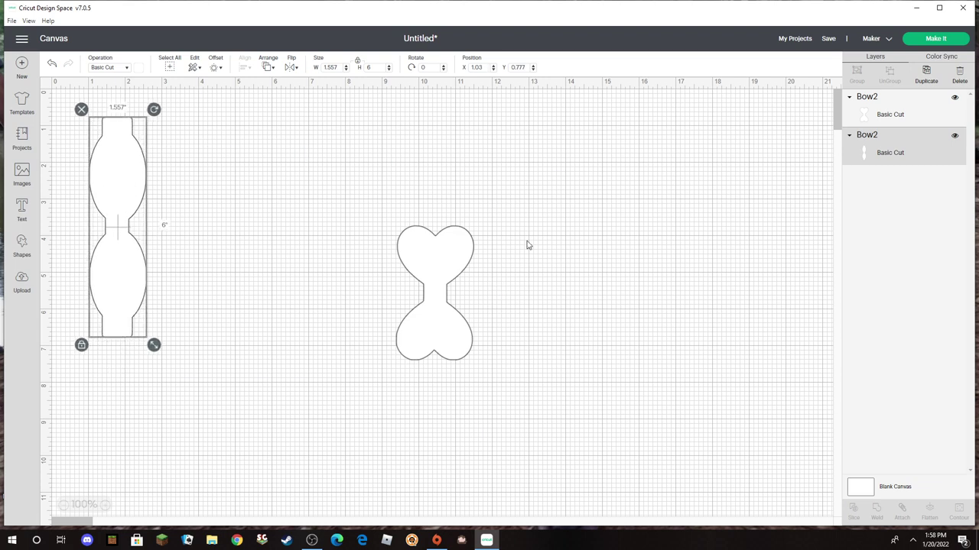
left_click(925, 74)
left_click_drag(127, 276, 289, 306)
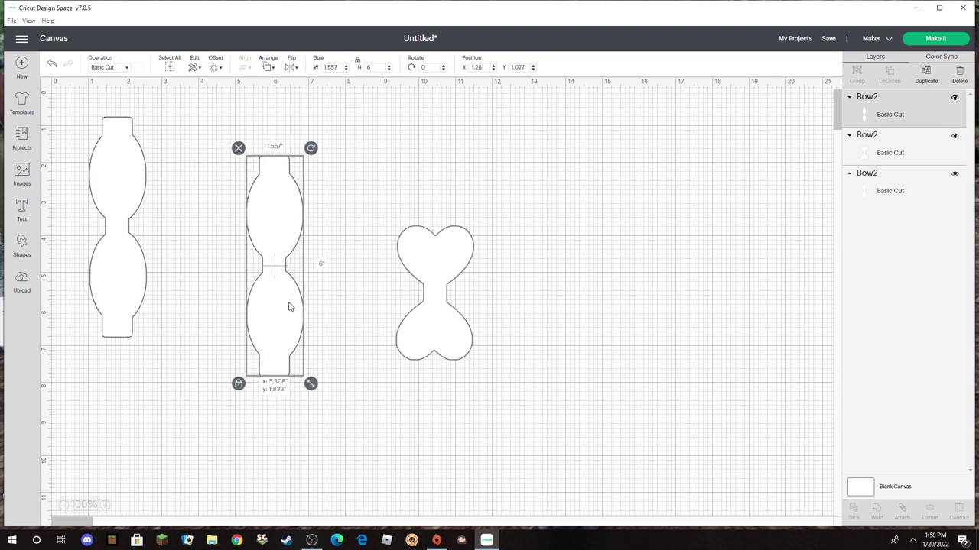
left_click(433, 261)
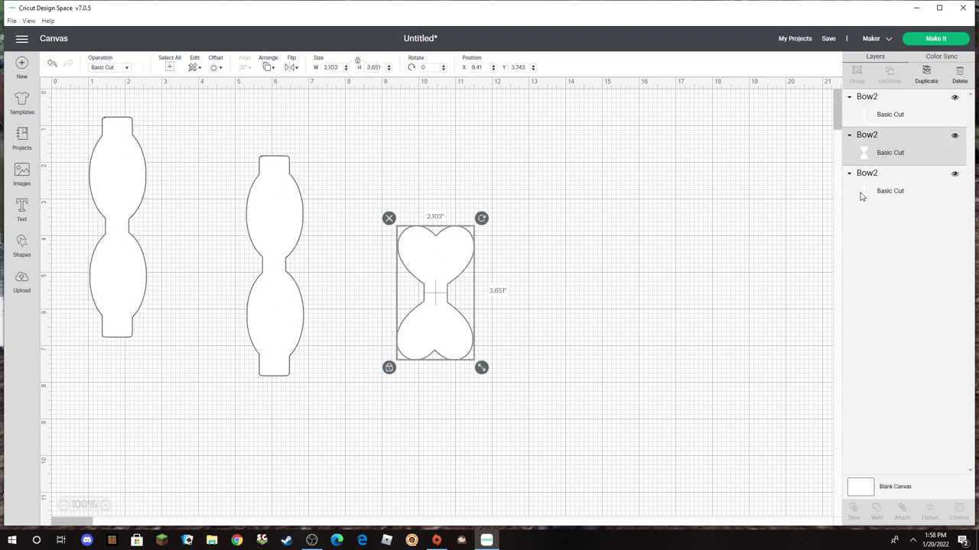
left_click(927, 81)
left_click_drag(434, 278, 108, 201)
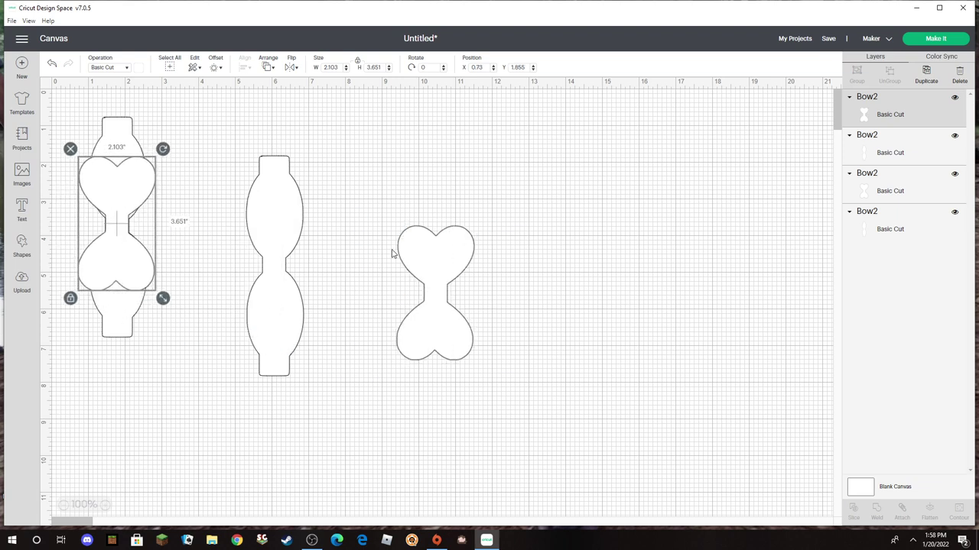
left_click_drag(426, 258, 566, 258)
- Make the middle backing 7 inches tall and set the heart bow front beside it
left_click_drag(272, 161, 352, 161)
left_click(379, 67)
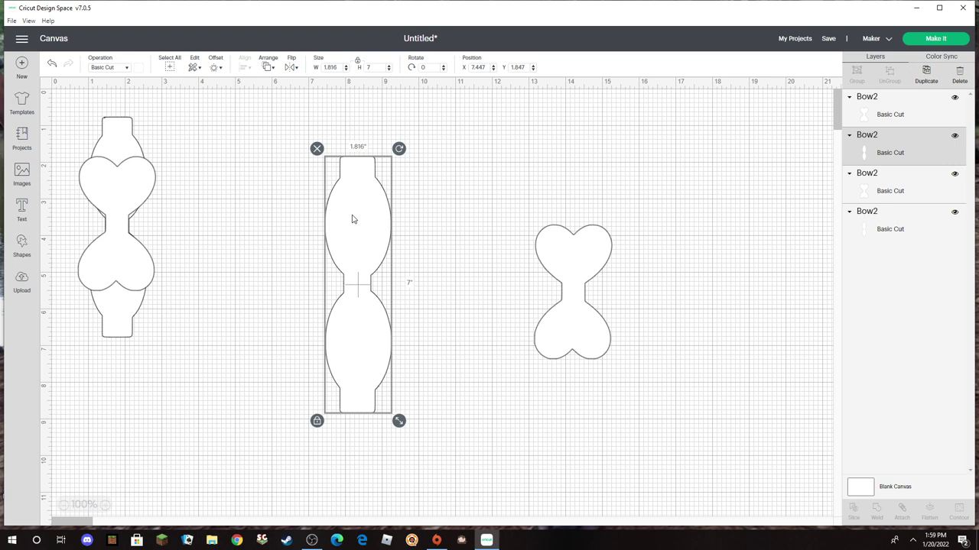
left_click_drag(353, 218, 394, 217)
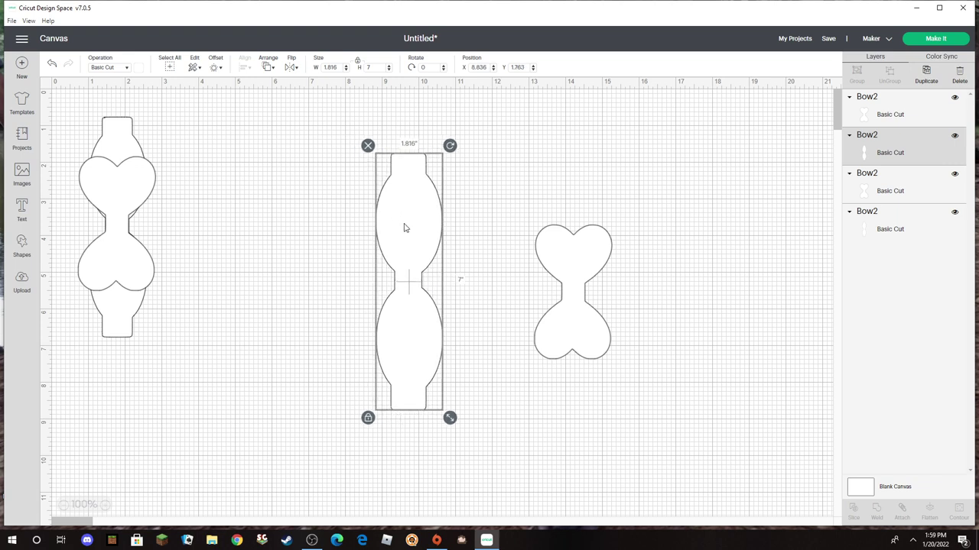
left_click_drag(581, 271, 507, 262)
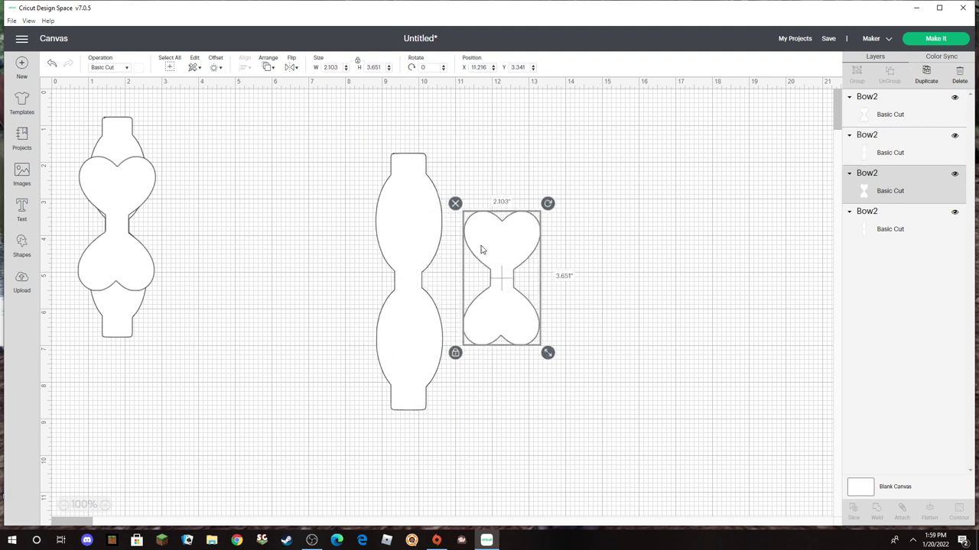
- Bring the heart bow front forward onto the 7-inch backing and enlarge it to 2.376 by 4.126 inches
left_click(269, 69)
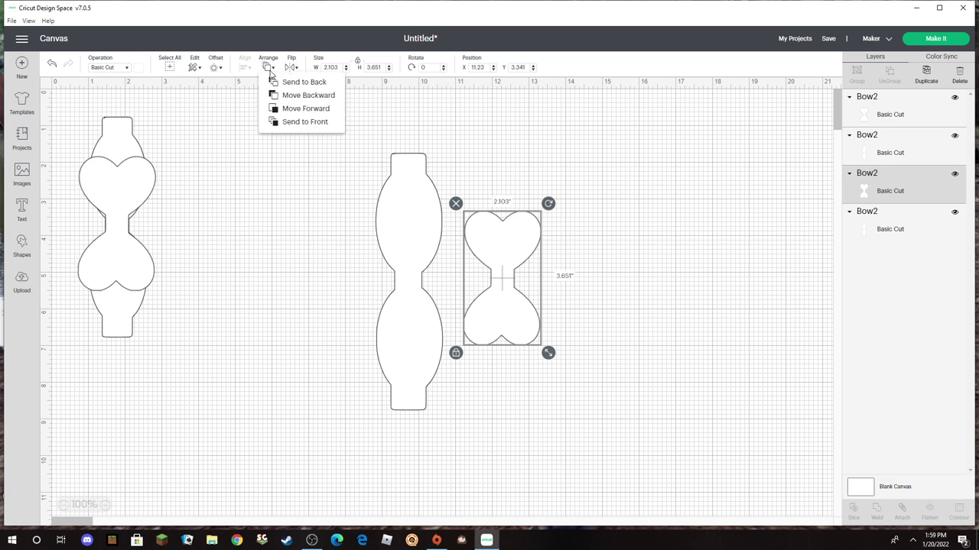
left_click(290, 124)
left_click_drag(502, 249, 410, 249)
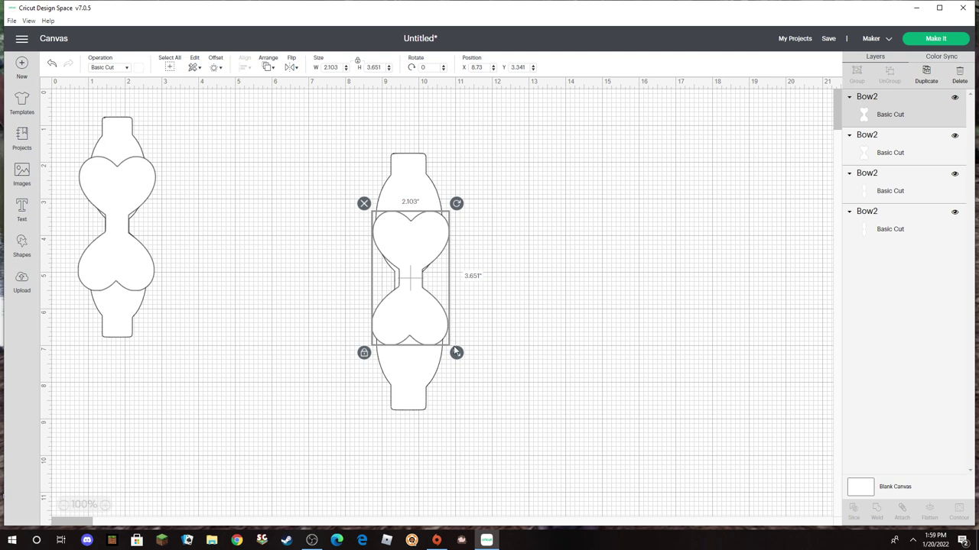
left_click_drag(456, 353, 465, 368)
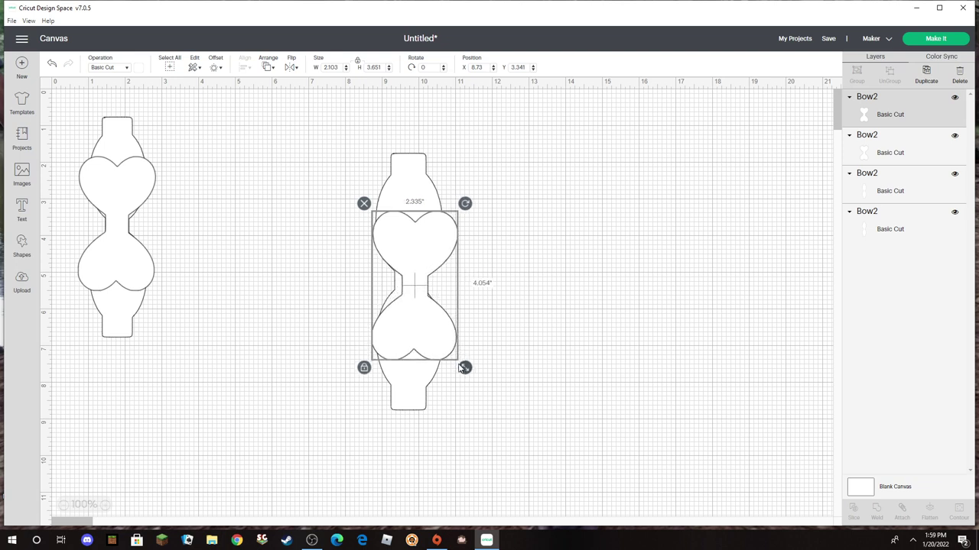
left_click_drag(418, 283, 413, 280)
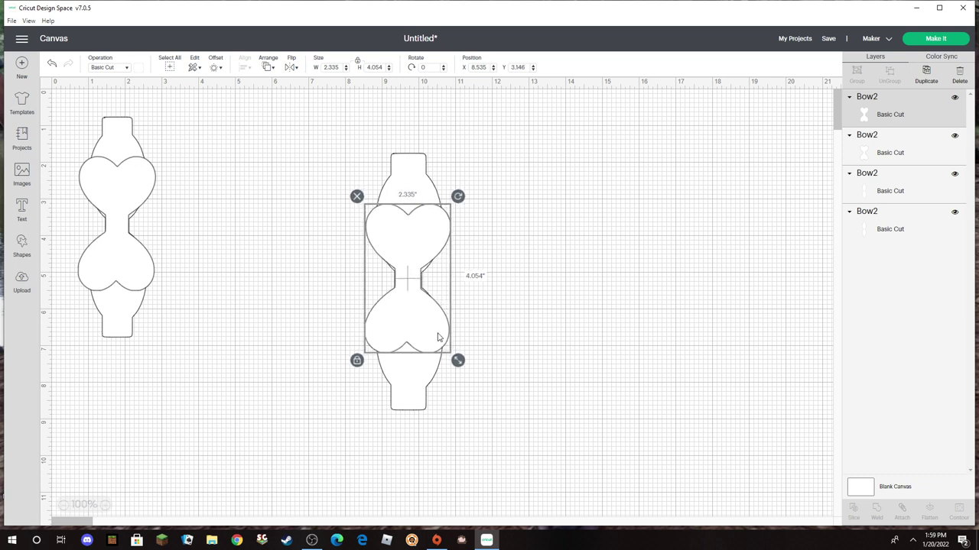
left_click_drag(458, 360, 459, 363)
left_click_drag(419, 289, 419, 289)
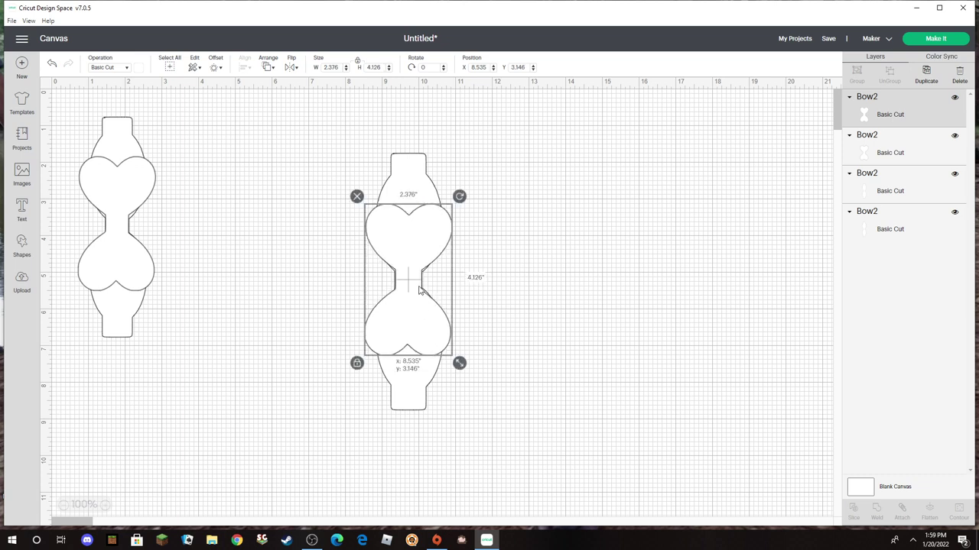
- Centre-align the bow front and the 7-inch backing
left_click_drag(330, 143, 502, 431)
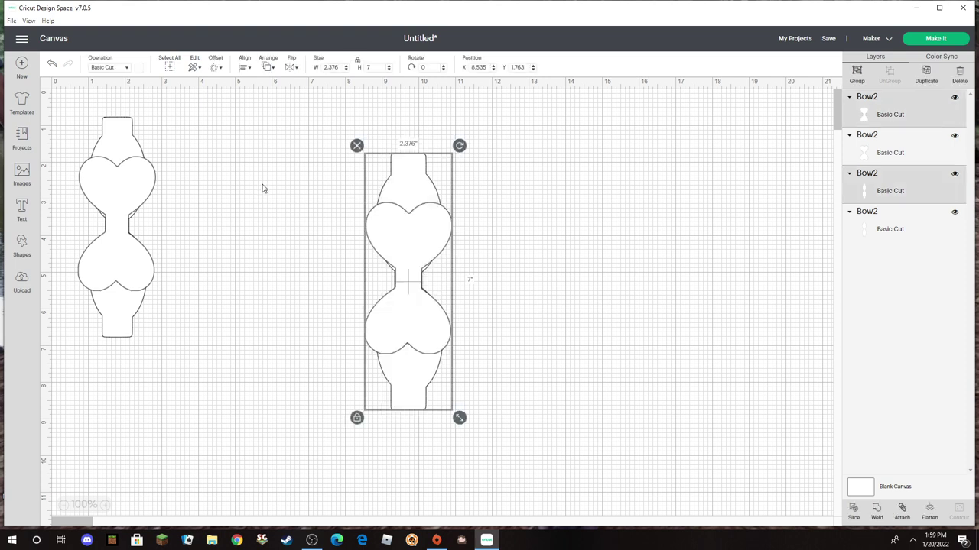
left_click(244, 69)
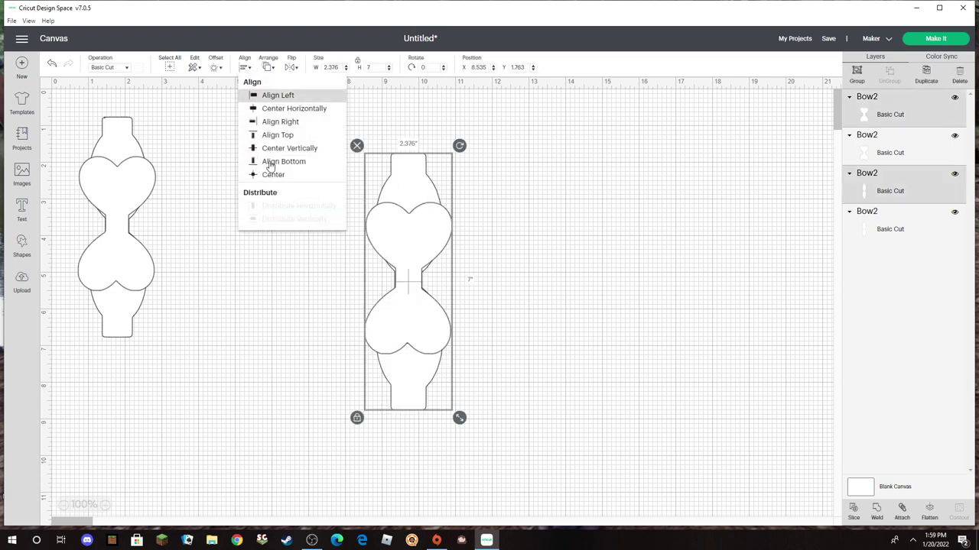
left_click(271, 174)
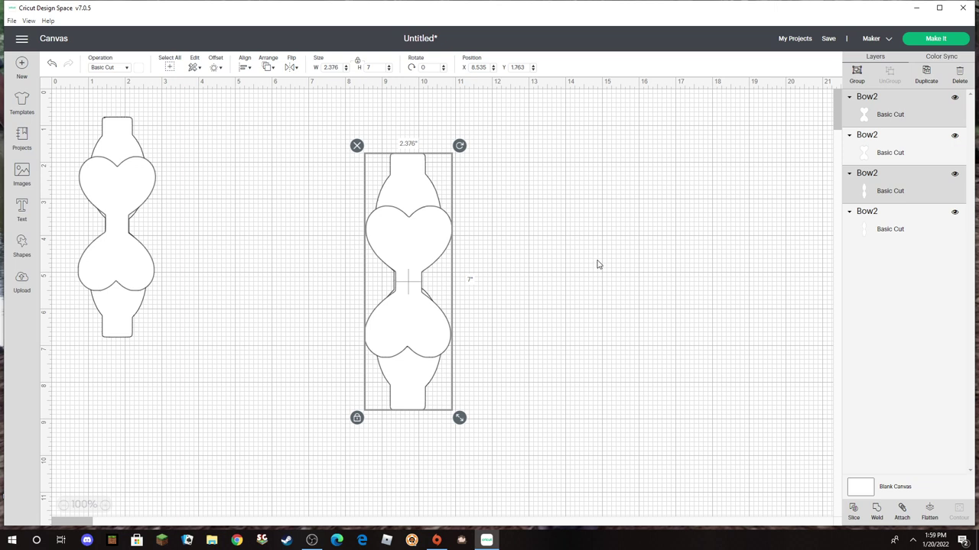
left_click(599, 265)
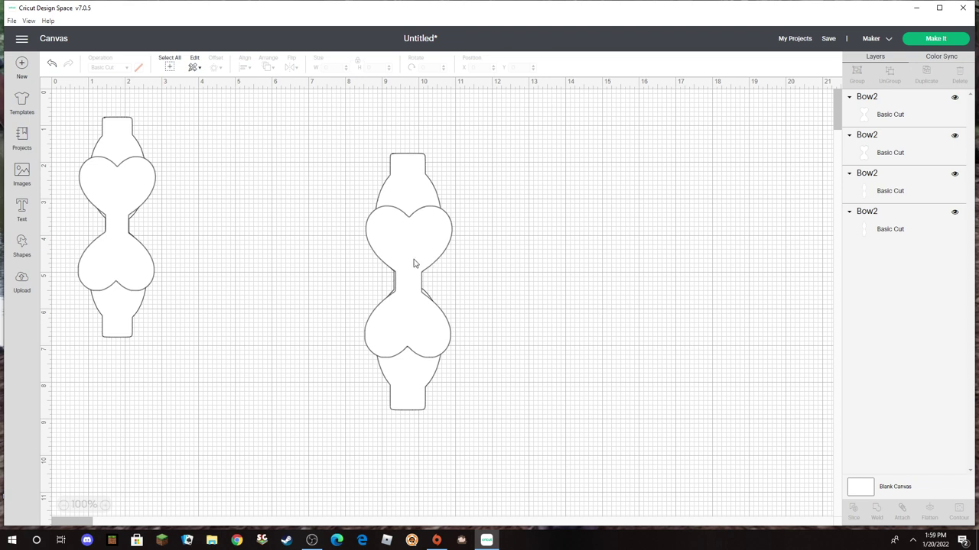
- Slide both heart bow fronts off their 6-inch and 7-inch backings so the four pieces line up side by side
left_click_drag(413, 264, 567, 264)
left_click_drag(123, 196, 225, 196)
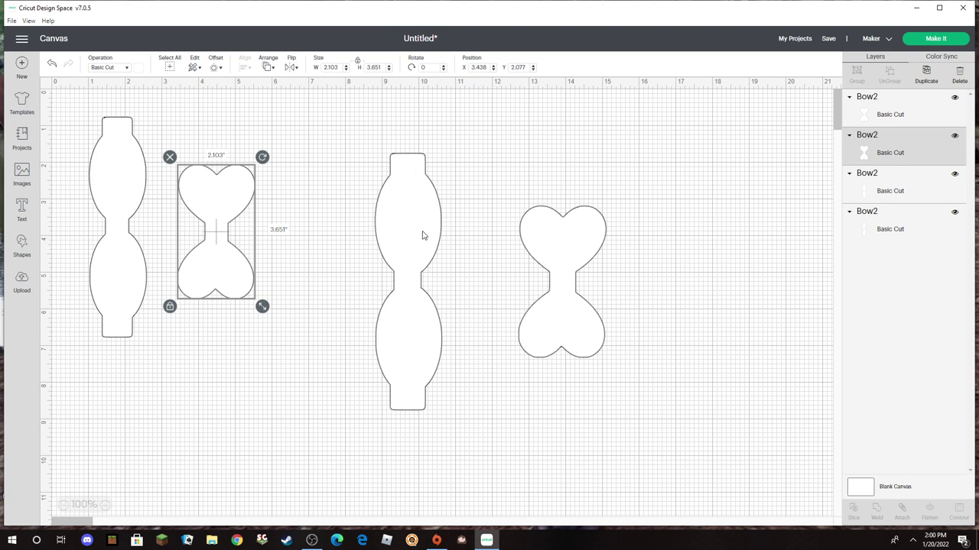
left_click_drag(415, 254, 390, 228)
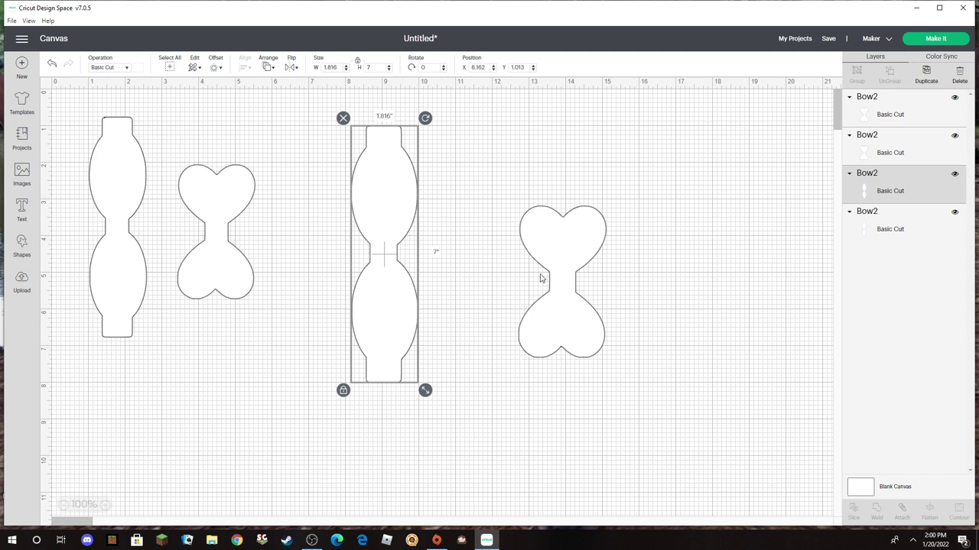
left_click_drag(556, 283, 479, 253)
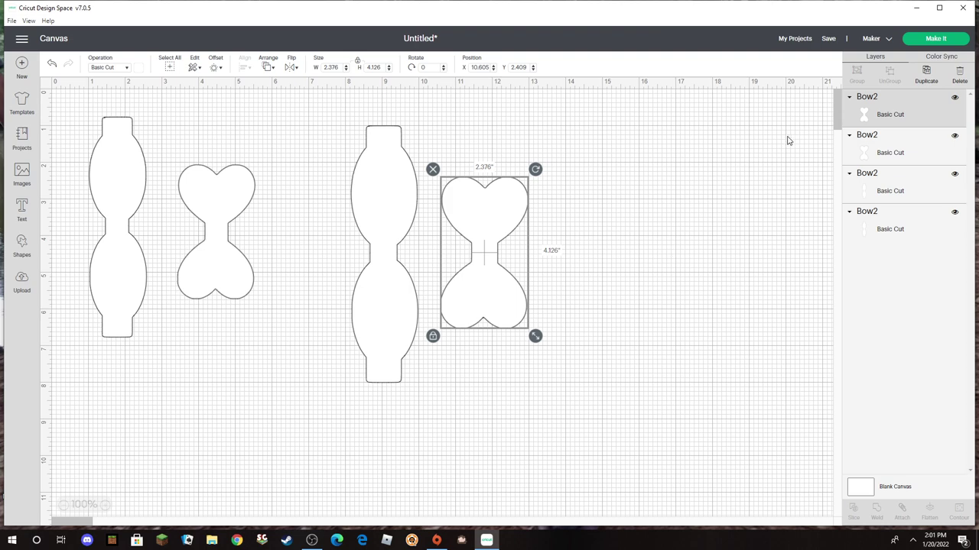
- Save the project to the templates collection with the title 'FAUX LEATHER BOW TEMPLATE'
left_click(828, 40)
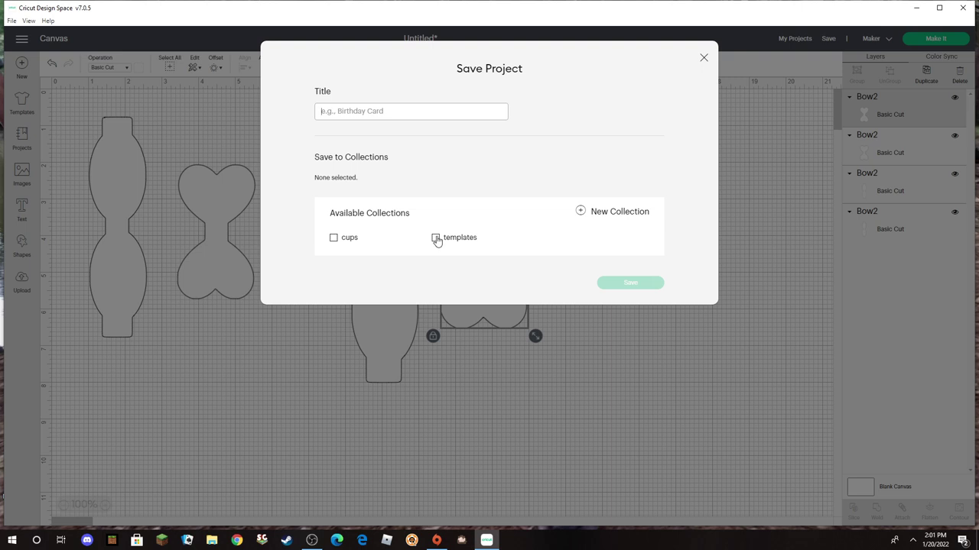
left_click(435, 237)
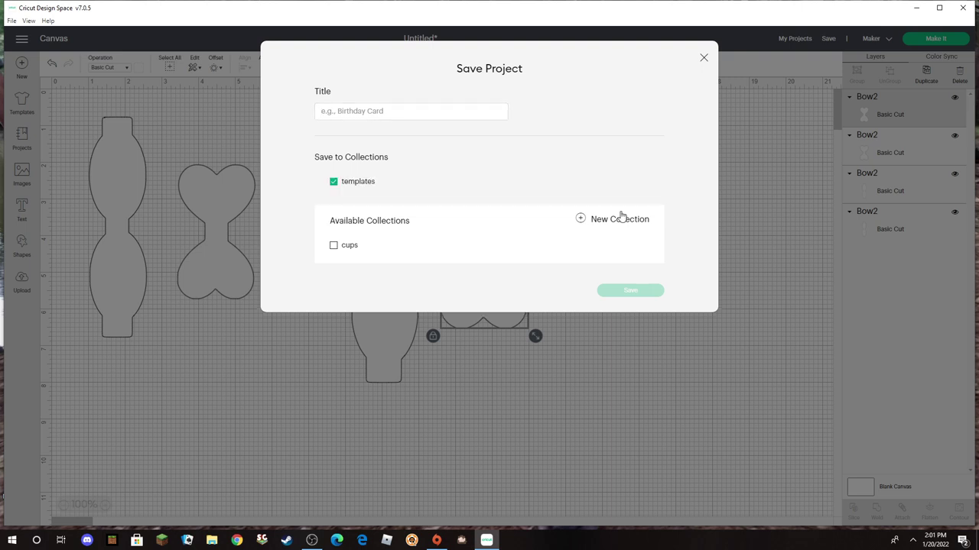
left_click(386, 111)
type("F")
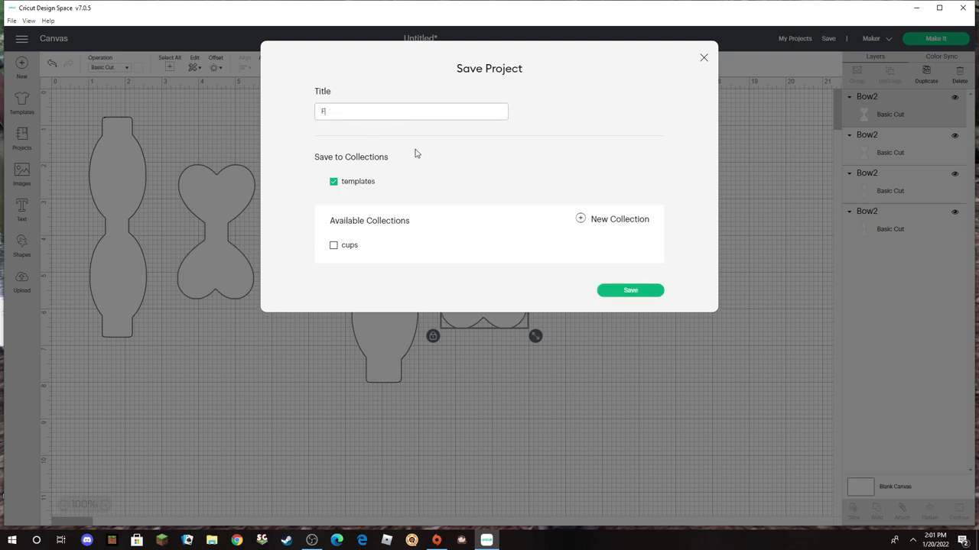
type("AUX LEATHER BOW TEMPLATE")
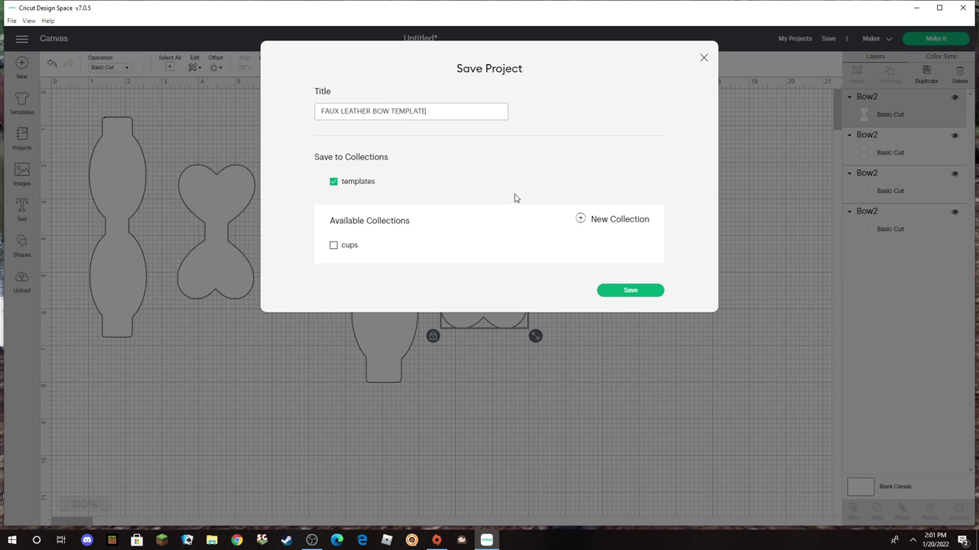
key("BackSpace")
type("E")
left_click(630, 291)
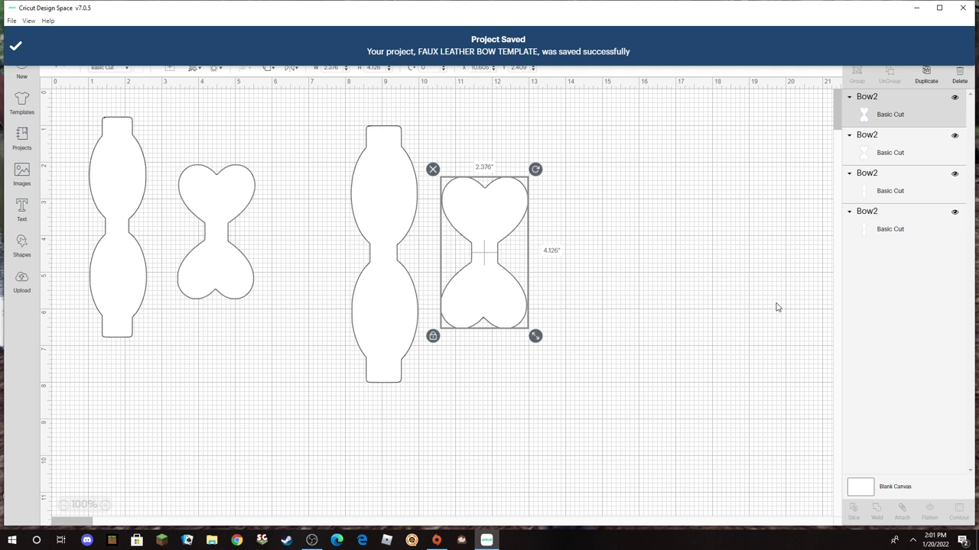
- Deselect the large bow front, then close Design Space and confirm Quit
left_click(745, 182)
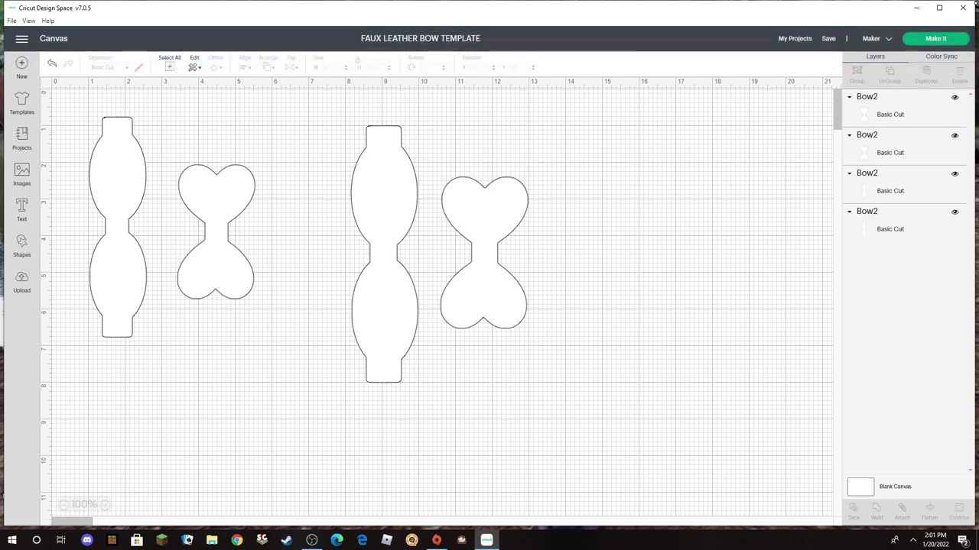
left_click(965, 8)
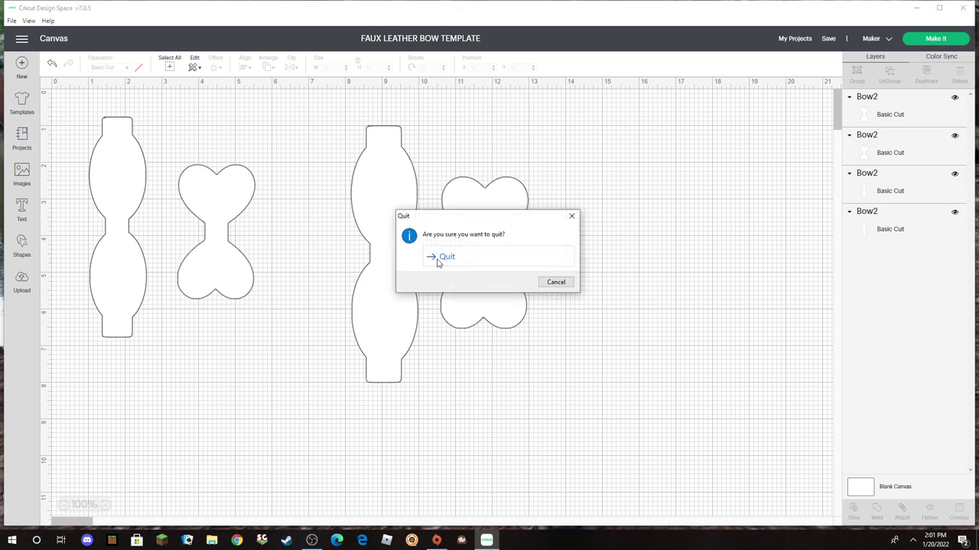
left_click(434, 260)
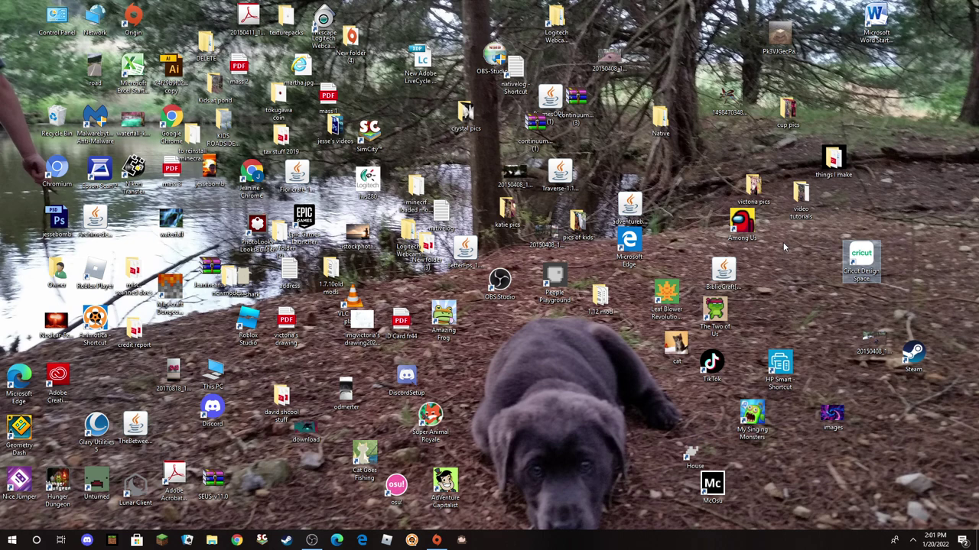